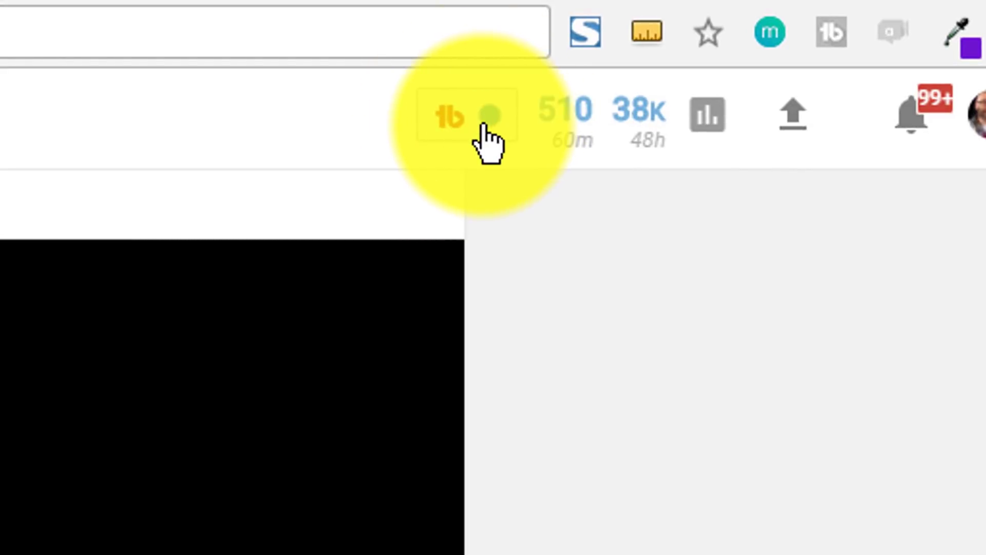
- Open TubeBuddy's Tag Explorer and explore the tag "youtuber tools"
left_click(479, 126)
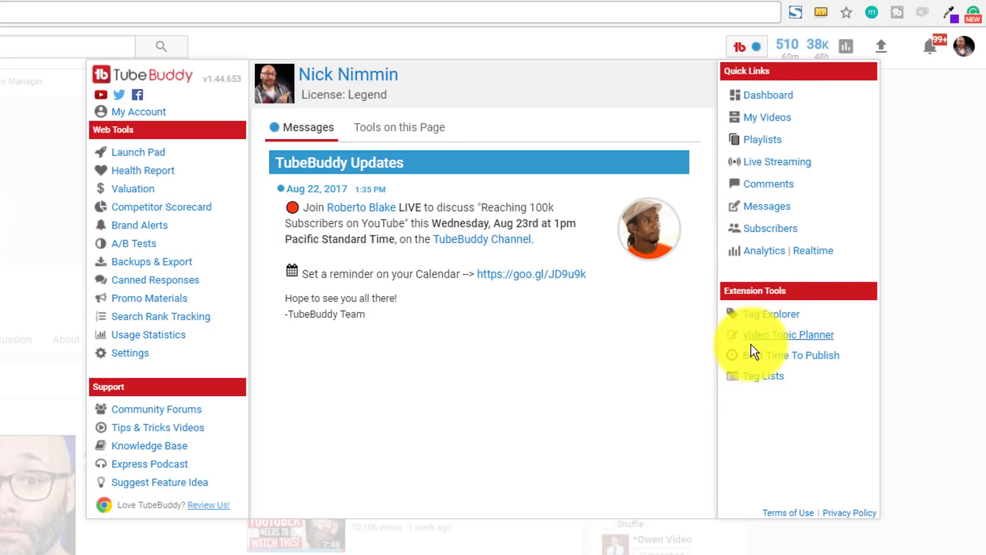
left_click(759, 314)
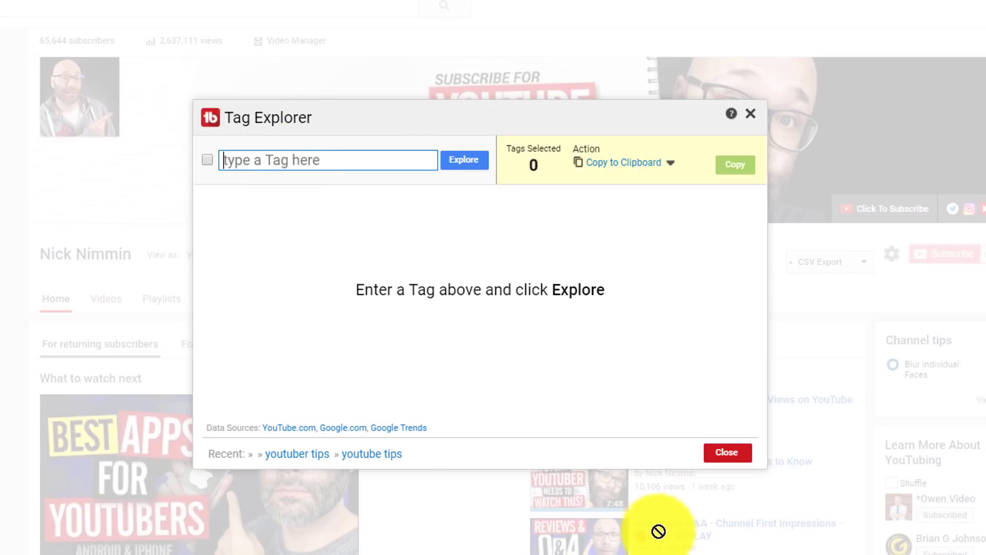
left_click_drag(518, 115, 310, 66)
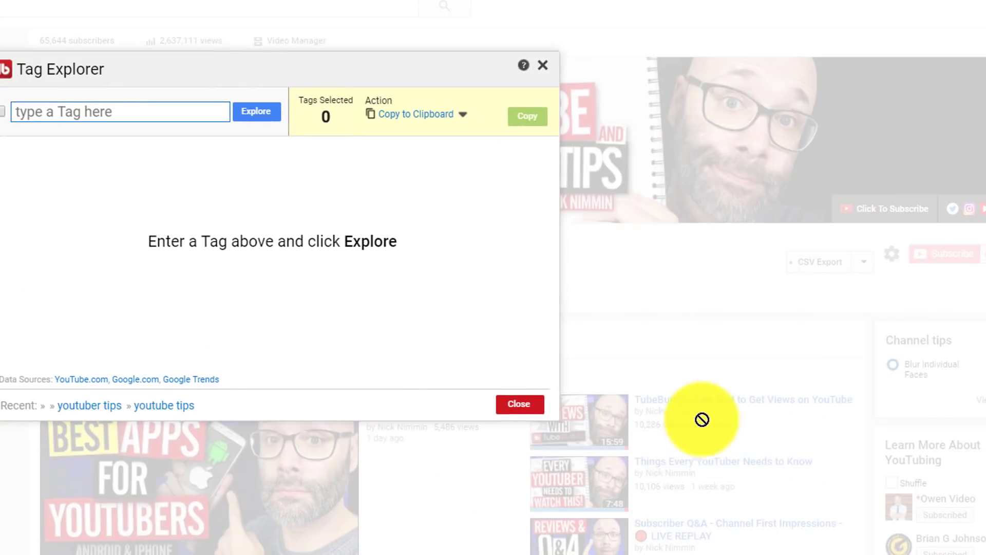
left_click_drag(217, 64, 392, 110)
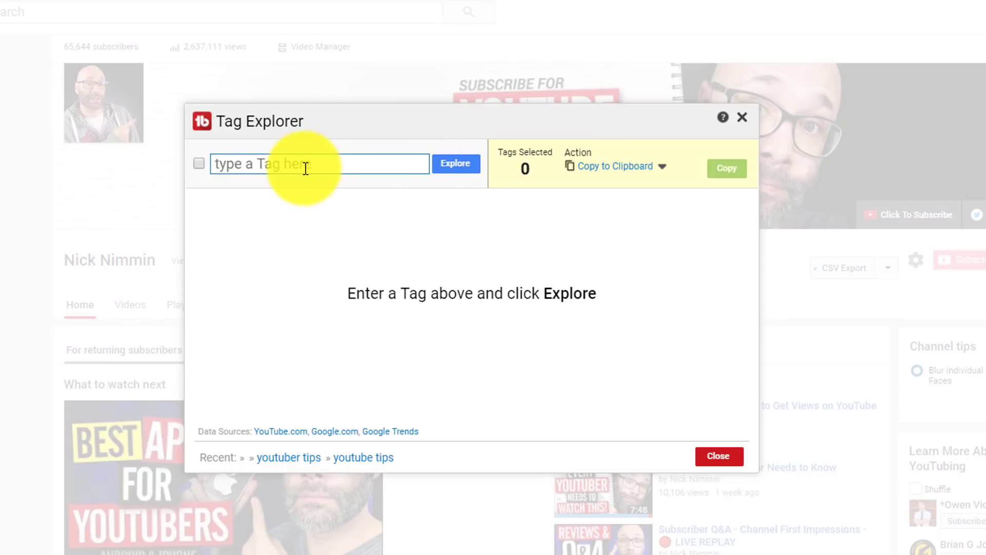
type("youtuber tools")
key("Return")
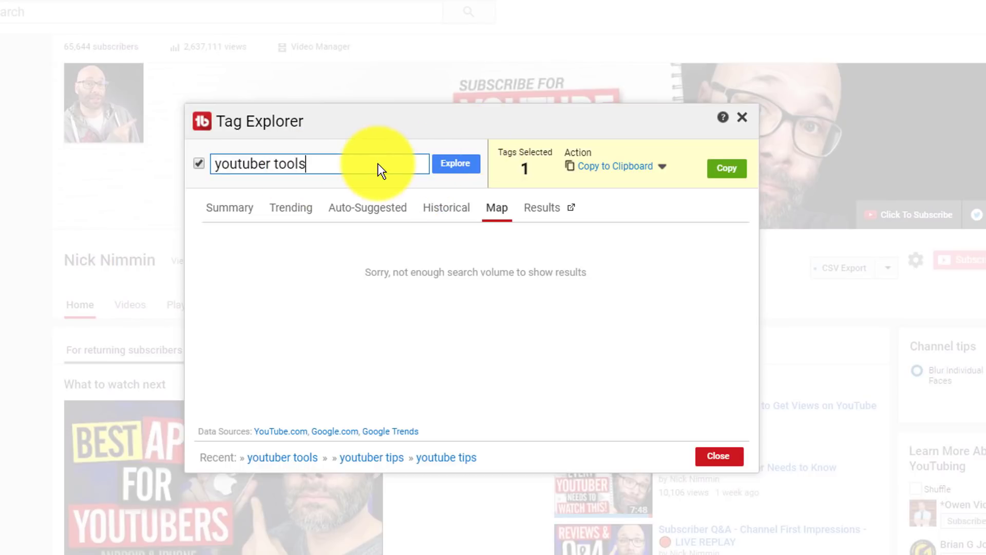
- Review the summary, trending and auto-suggested results for the explored tag, and close Tag Explorer
left_click(228, 207)
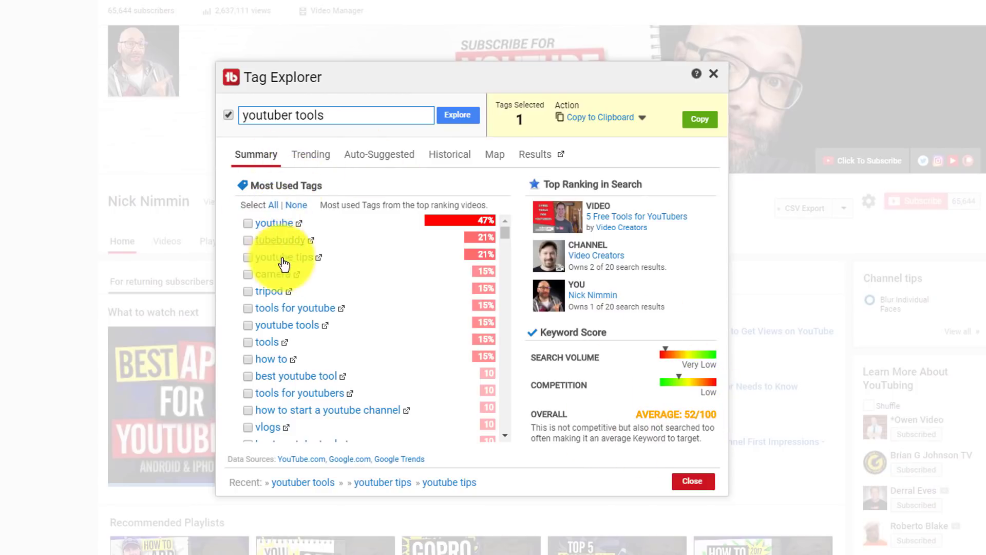
left_click(309, 154)
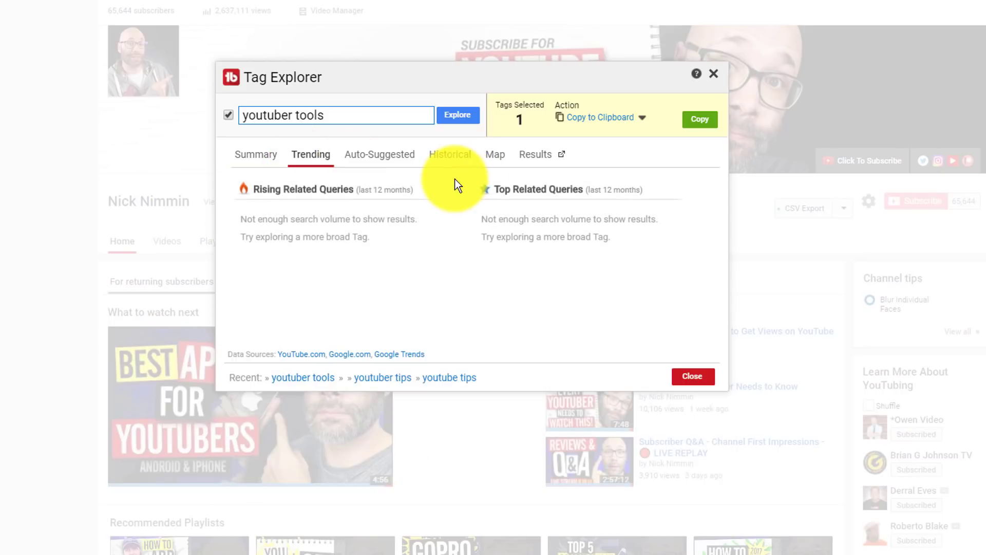
left_click(378, 166)
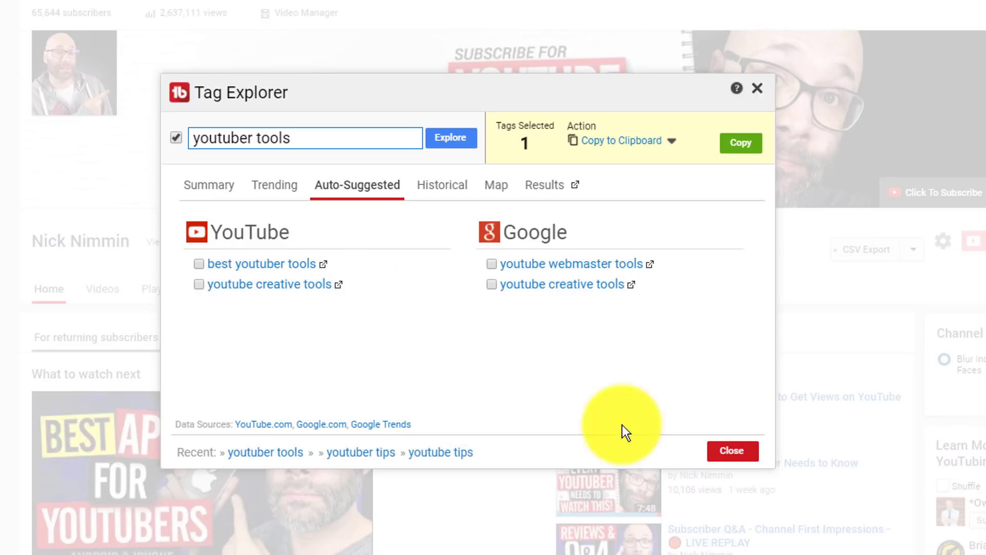
left_click(733, 450)
- Open TubeBuddy's Video Topic Planner and add the topic "youtube tips"
left_click(783, 40)
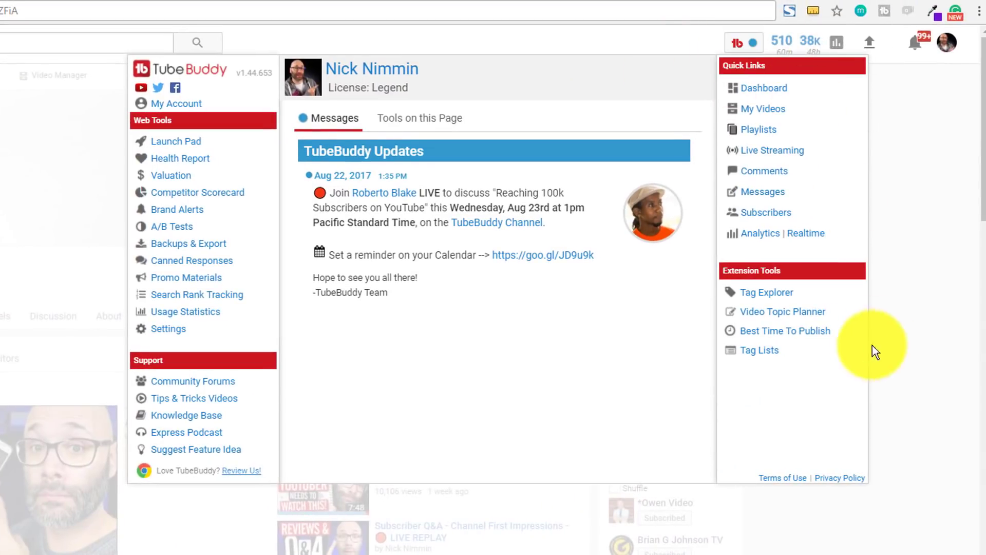
left_click(765, 313)
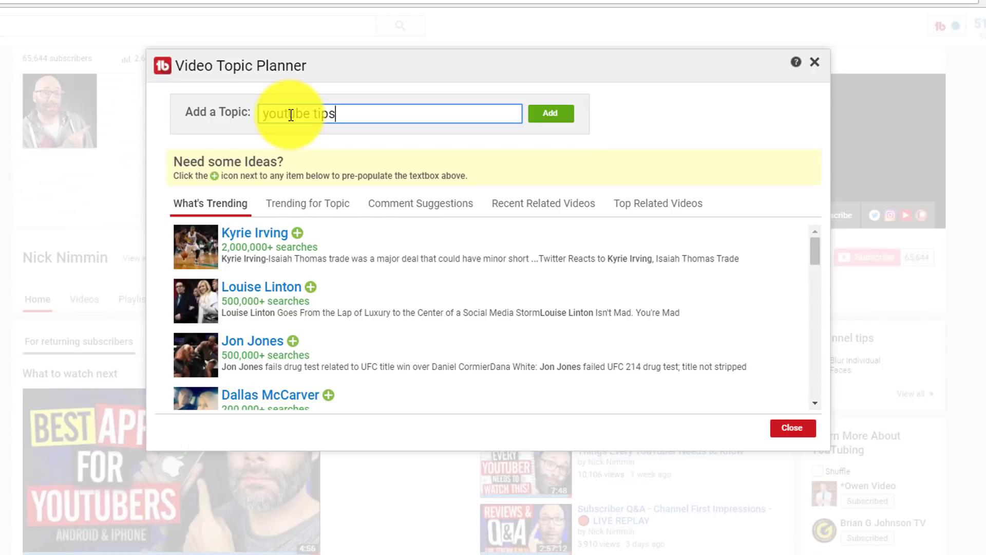
key("Return")
- Fill the notes of the "youtube tips" topic with two lines reading "Awesome tip here"
left_click_drag(539, 149, 383, 138)
left_click(564, 257)
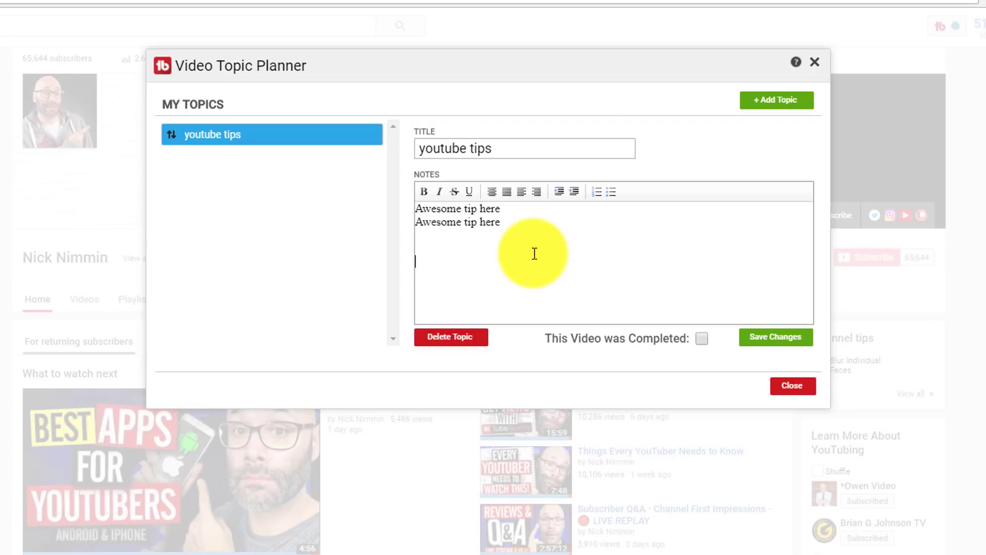
left_click_drag(541, 248, 410, 182)
left_click(506, 266)
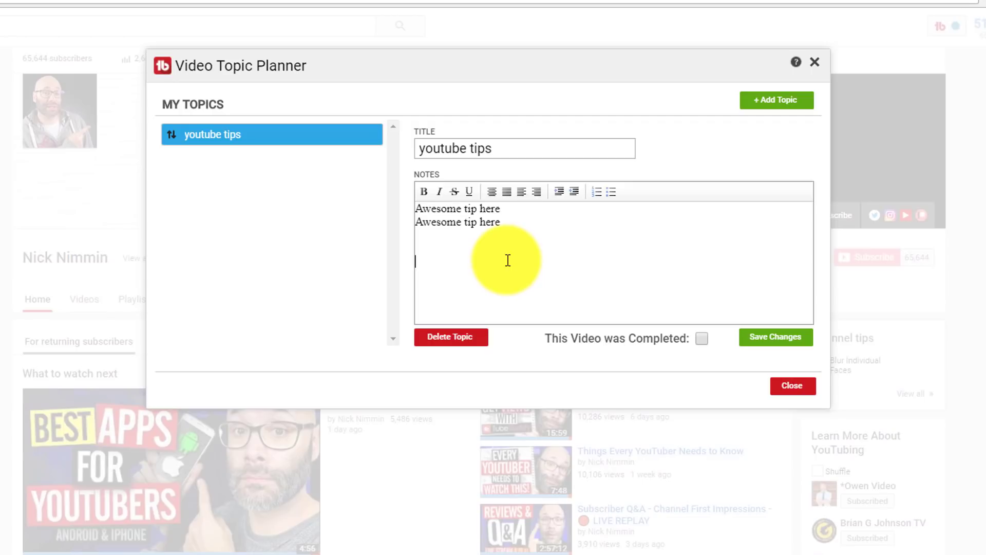
left_click_drag(434, 211, 544, 233)
left_click(547, 237)
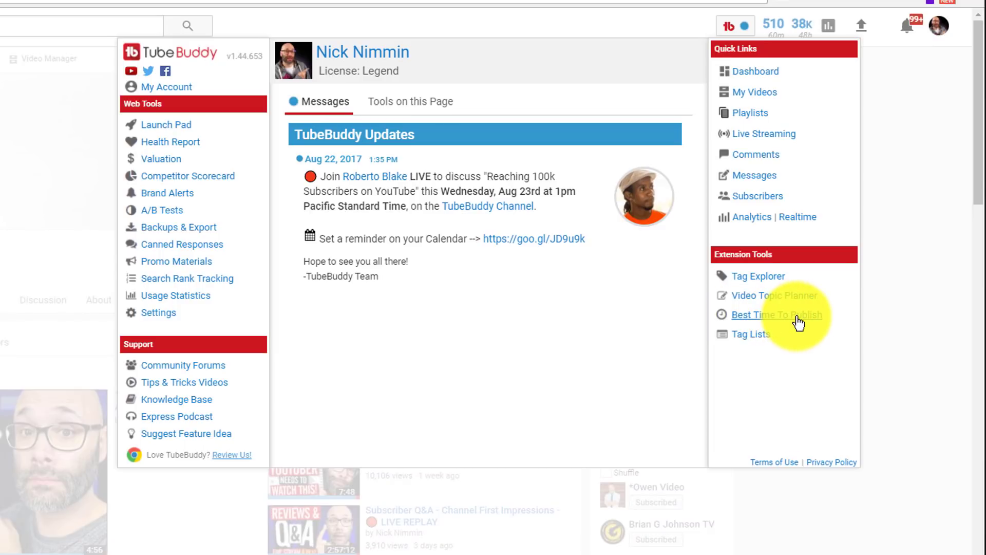
- Open Best Time To Publish and compare the recommendations for everyone, for my subscribers and for non-subscribers
left_click(799, 322)
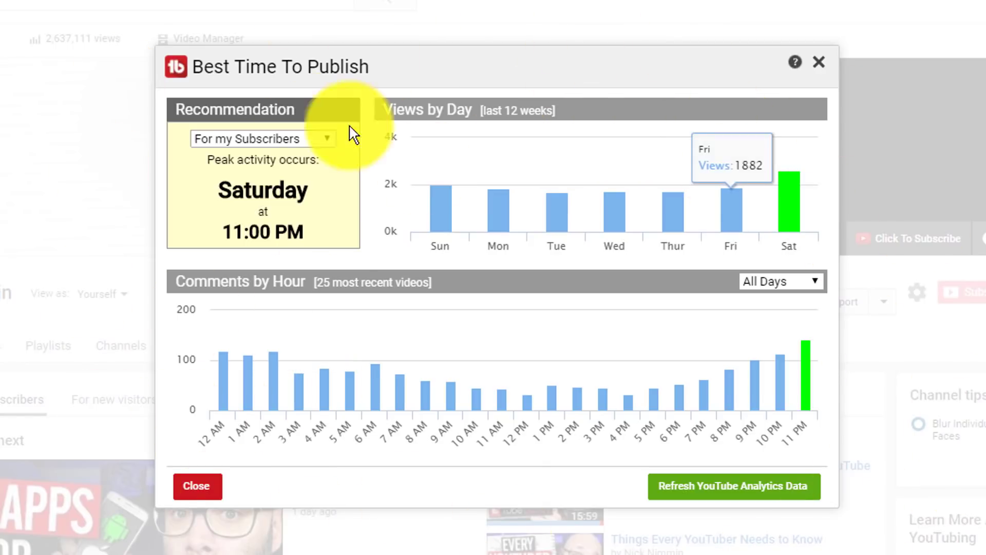
left_click(233, 139)
left_click(248, 155)
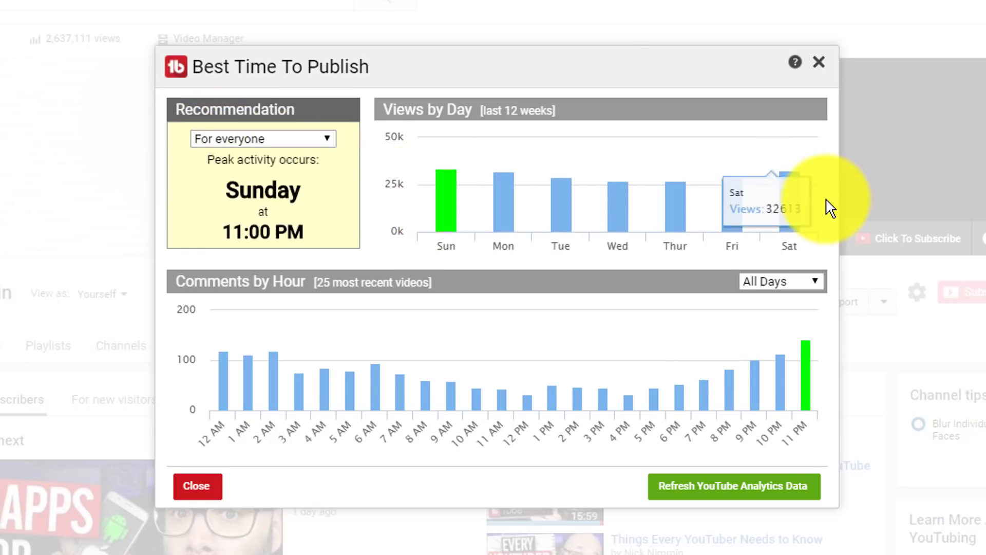
left_click(247, 138)
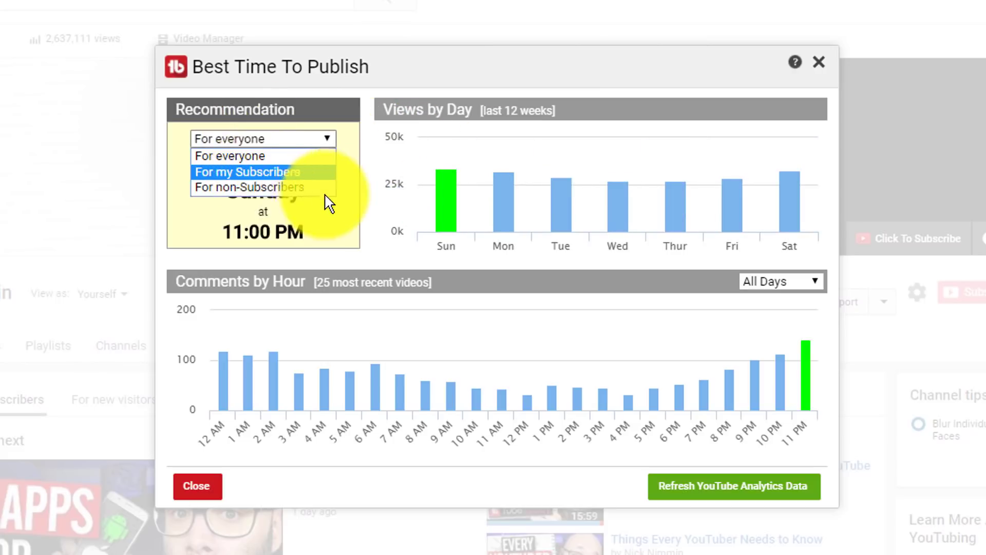
left_click(313, 174)
mouse_move(778, 162)
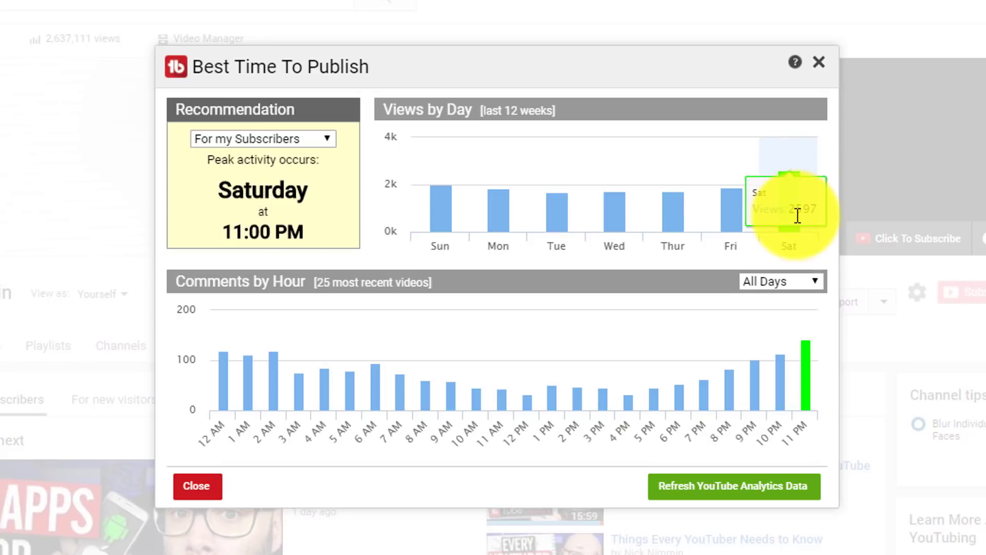
left_click(265, 151)
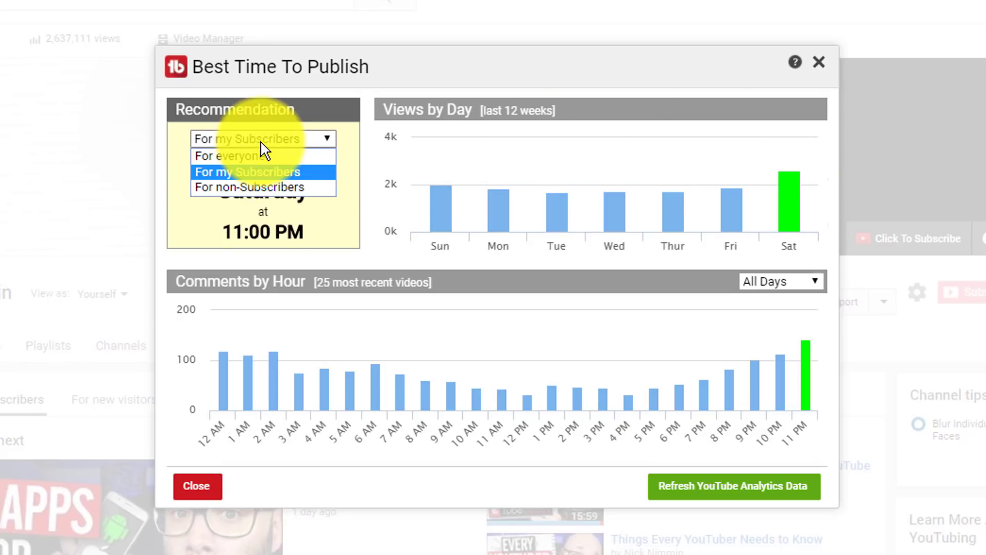
left_click(280, 185)
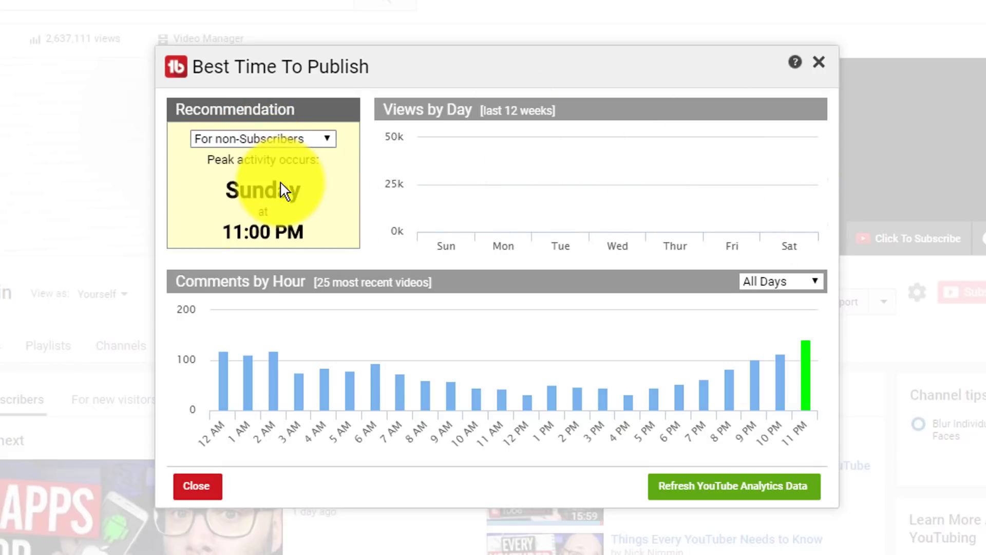
mouse_move(438, 185)
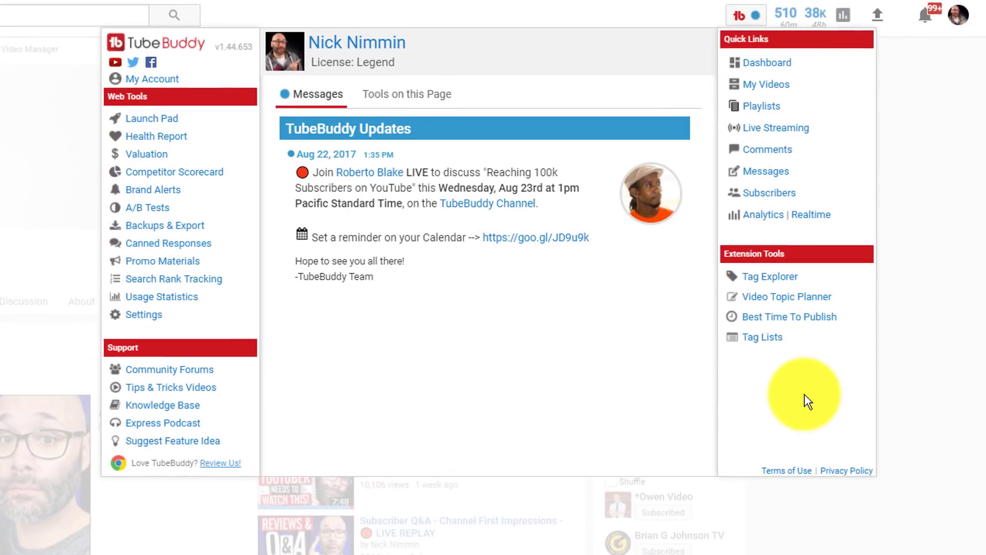
- Open the Tag Lists tool from TubeBuddy's extension tools
left_click(760, 343)
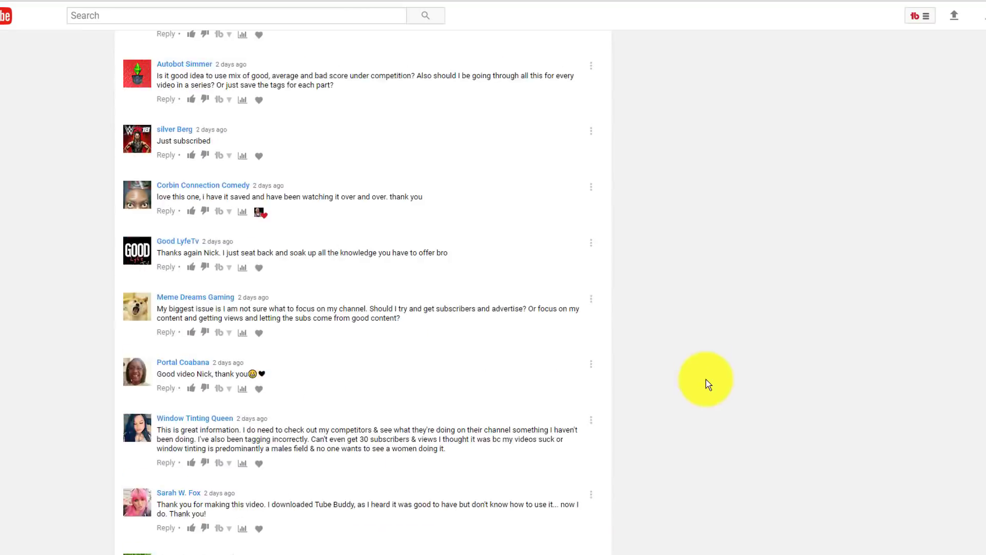
- Find the "Just subscribed" comment and insert the "New Subscriber" canned response as a reply to it
scroll(709, 386, "down", 2)
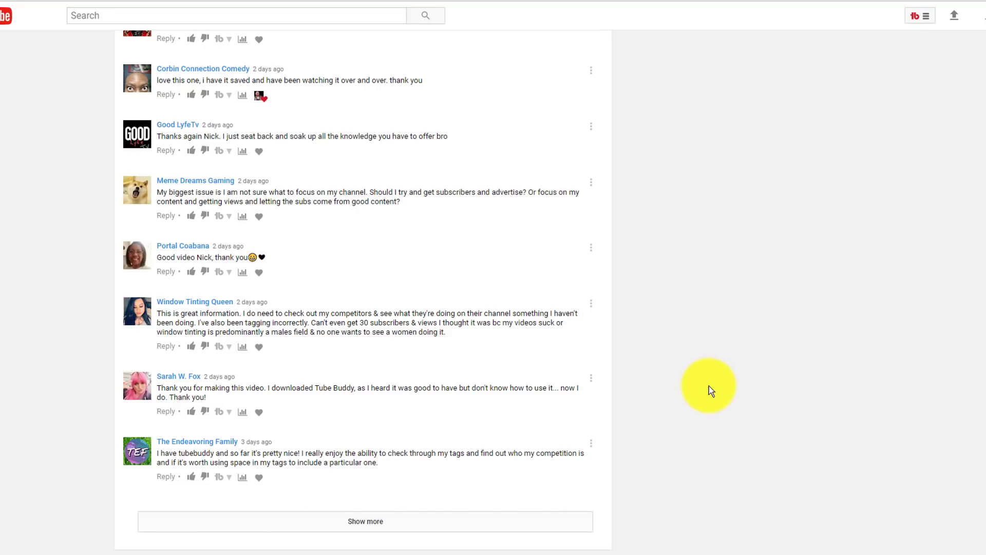
scroll(709, 386, "up", 3)
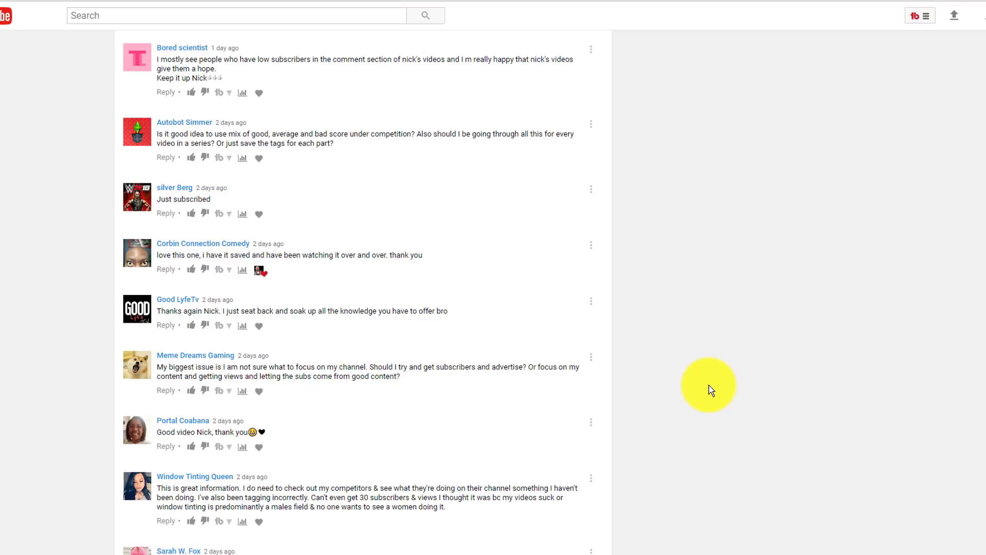
scroll(711, 389, "up", 1)
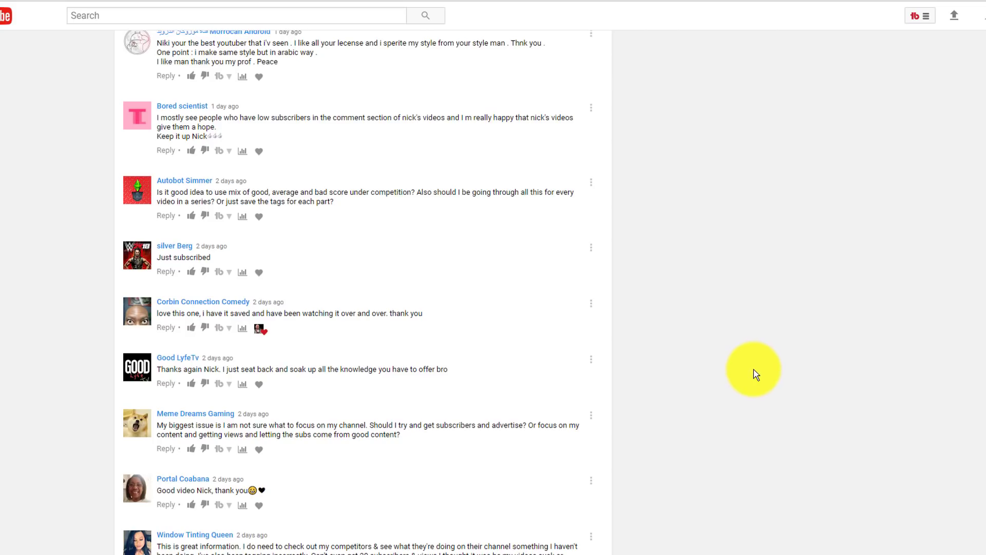
scroll(755, 374, "down", 1)
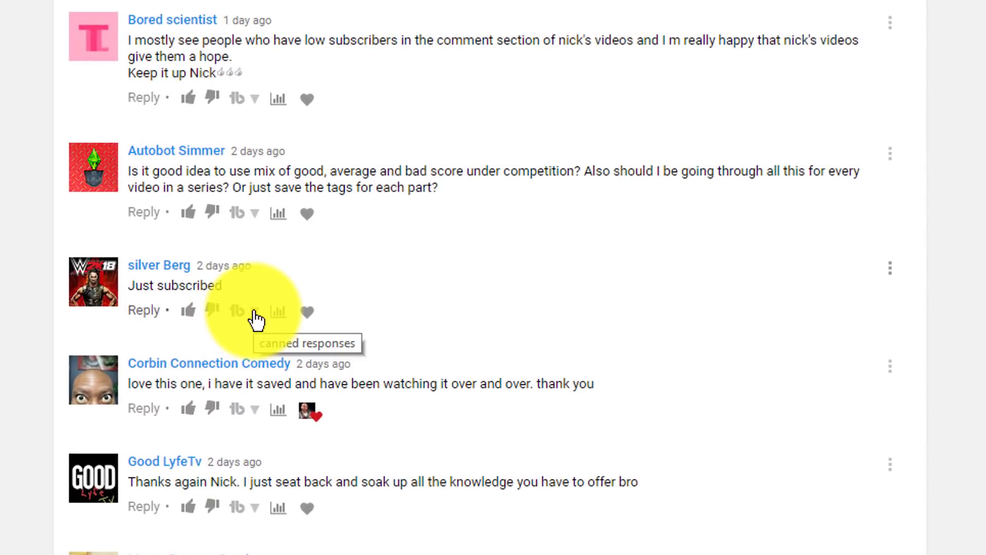
left_click(254, 312)
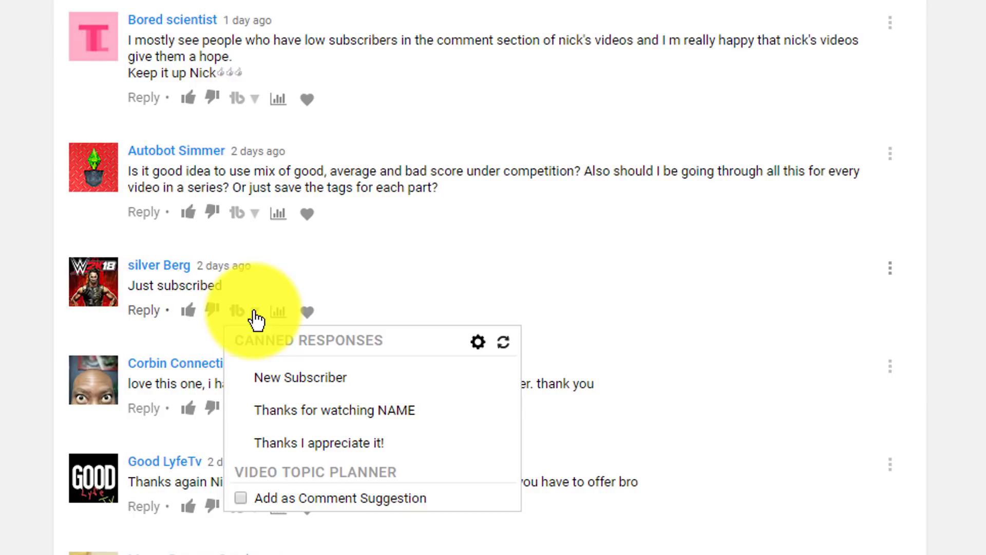
left_click(242, 308)
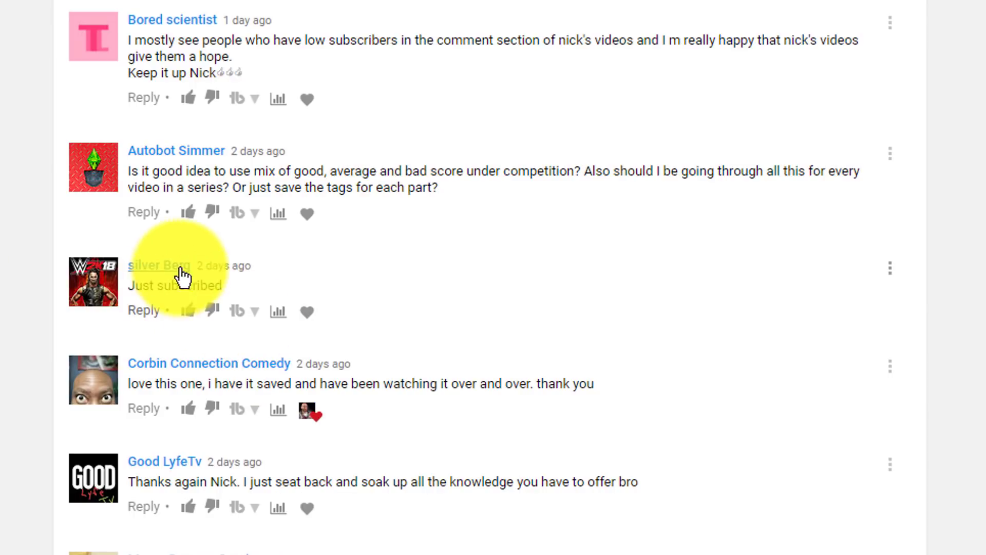
left_click(248, 313)
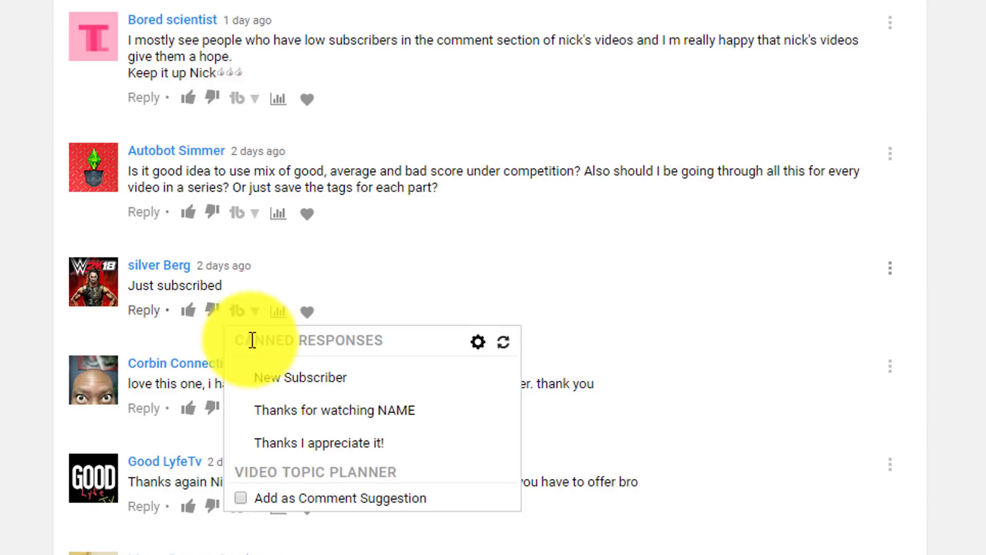
left_click(278, 378)
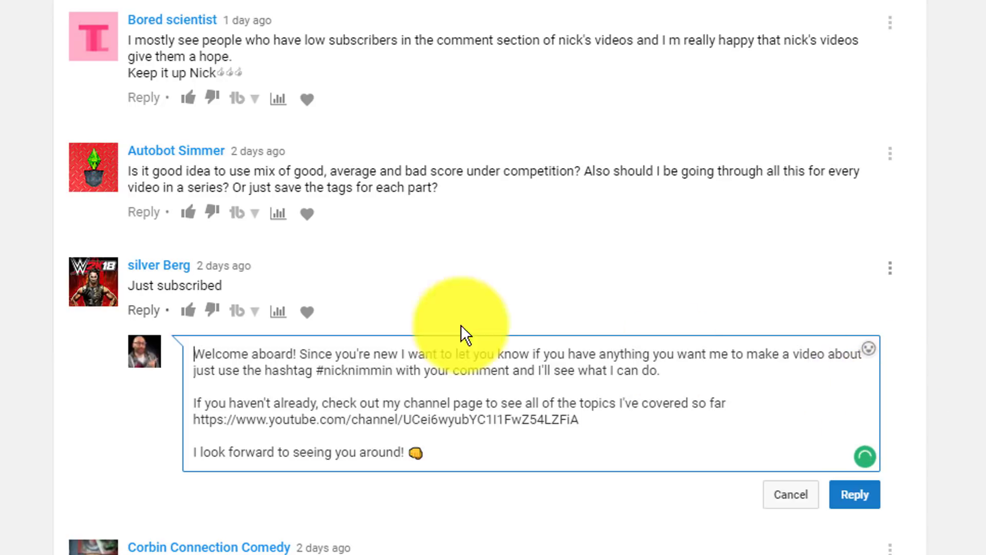
- Check the hashtag and closing line of the welcome reply, post it, and give the "Just subscribed" comment a heart
left_click_drag(313, 368, 392, 368)
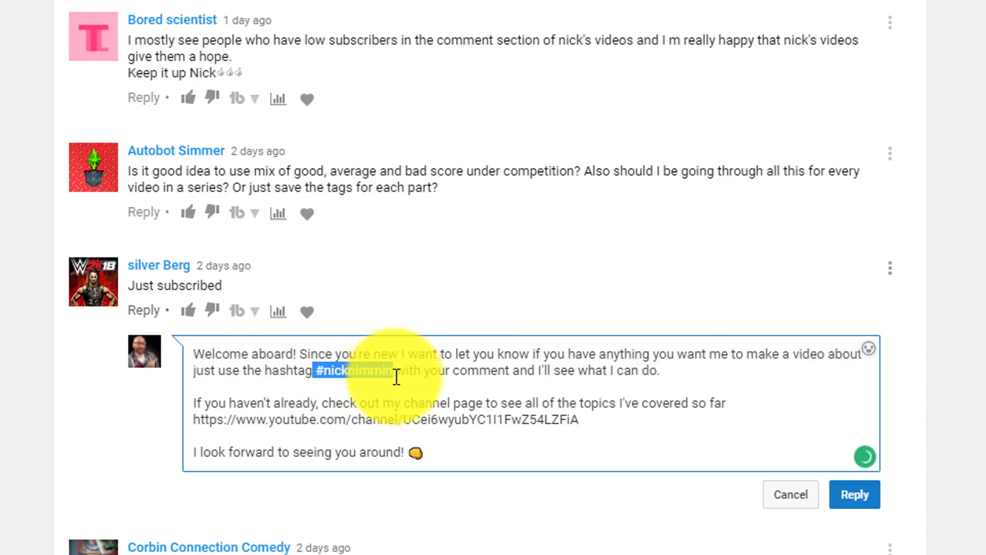
left_click(533, 403)
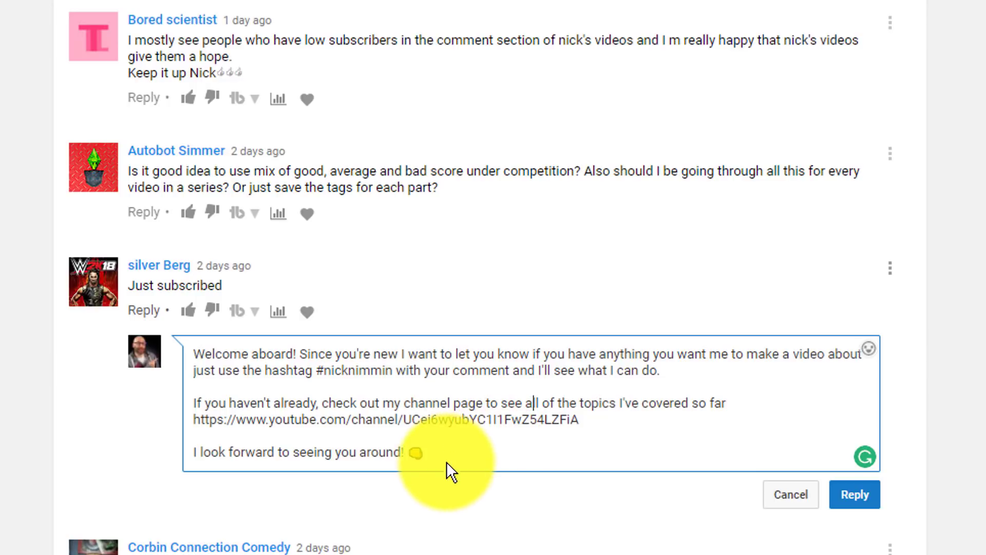
left_click_drag(465, 451, 193, 455)
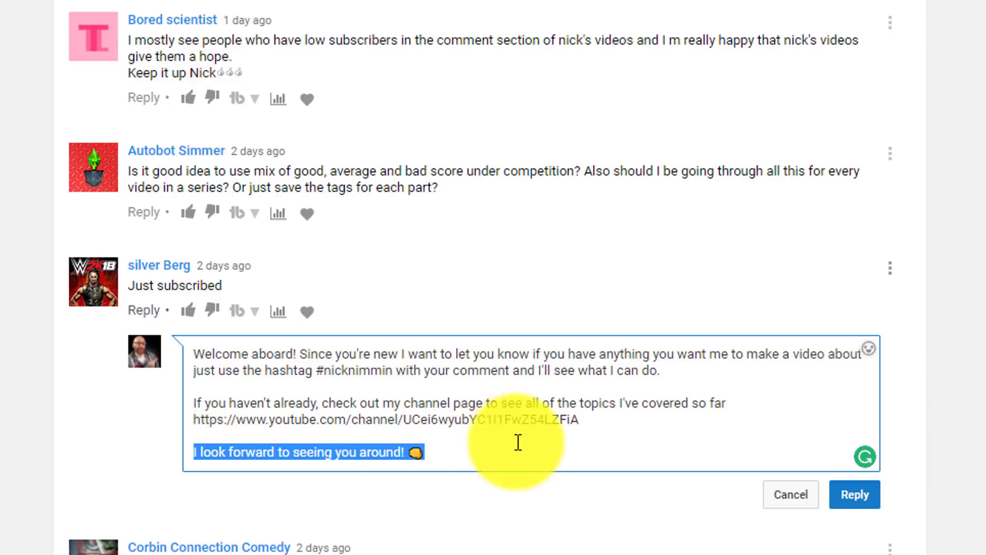
left_click(520, 455)
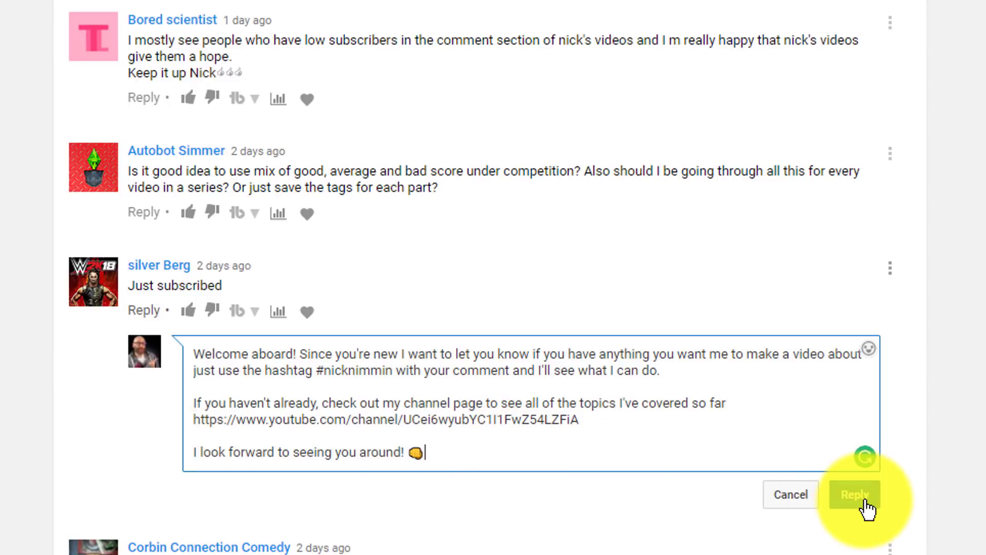
left_click(864, 503)
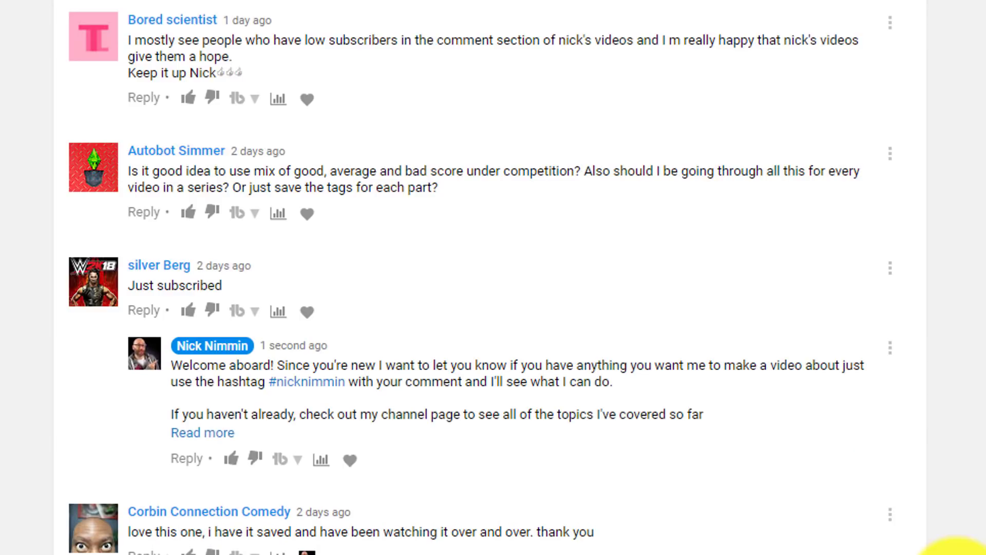
left_click(307, 312)
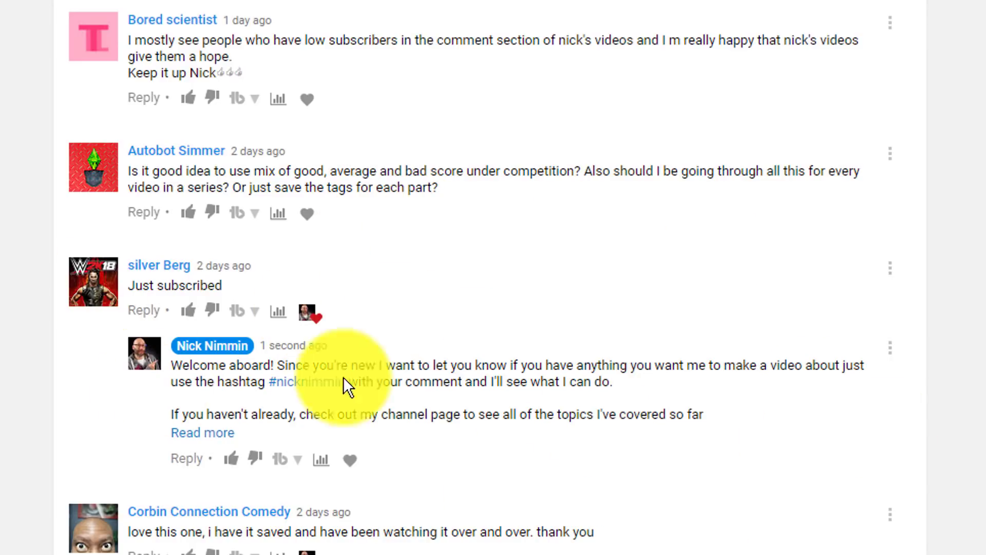
- Open the canned responses management page from the TubeBuddy options of the posted welcome reply
left_click(289, 460)
scroll(317, 483, "down", 5)
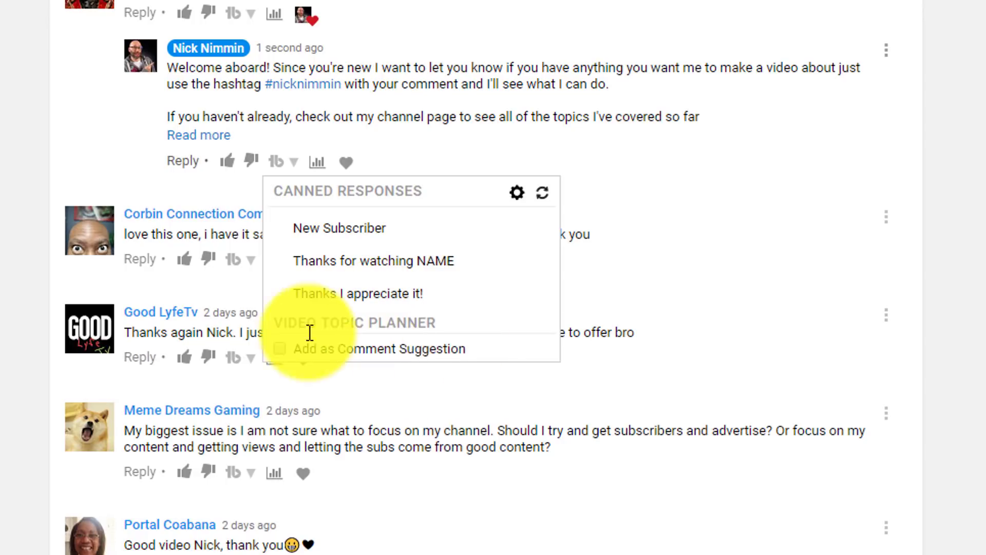
left_click(517, 196)
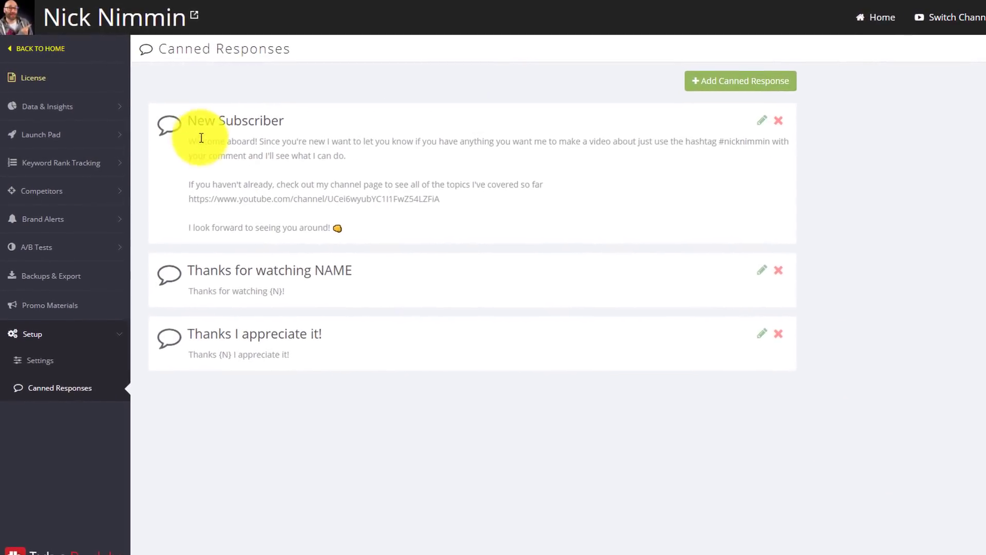
- Examine the wording of the saved canned responses, especially "New Subscriber" and "Thanks I appreciate it!"
left_click_drag(193, 138, 397, 408)
left_click(430, 447)
left_click_drag(208, 150, 471, 277)
left_click(513, 529)
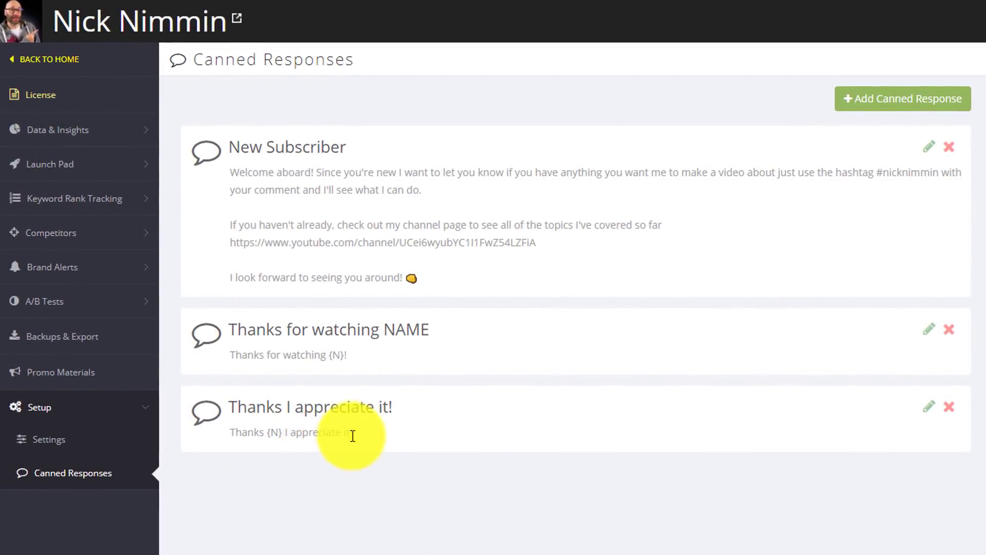
left_click_drag(359, 439, 231, 414)
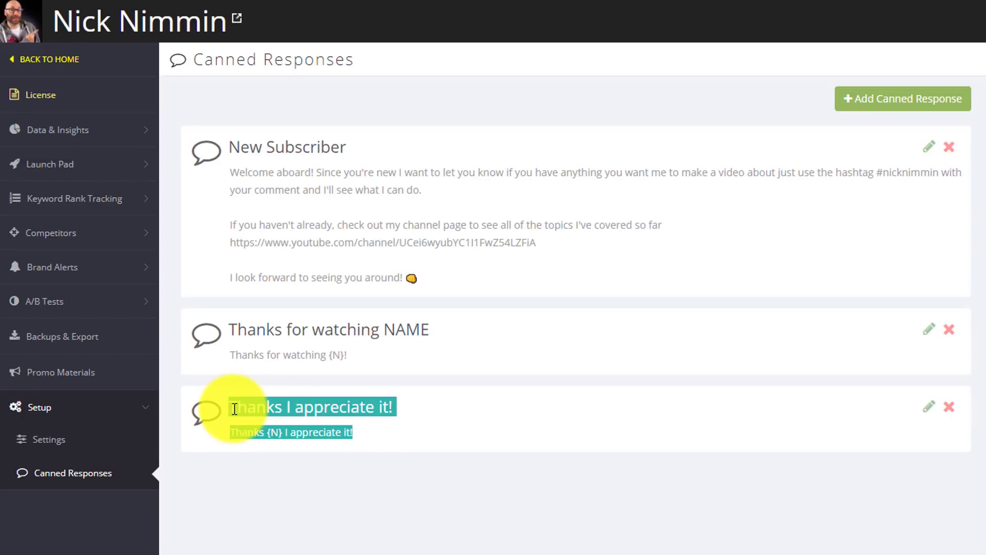
left_click(281, 511)
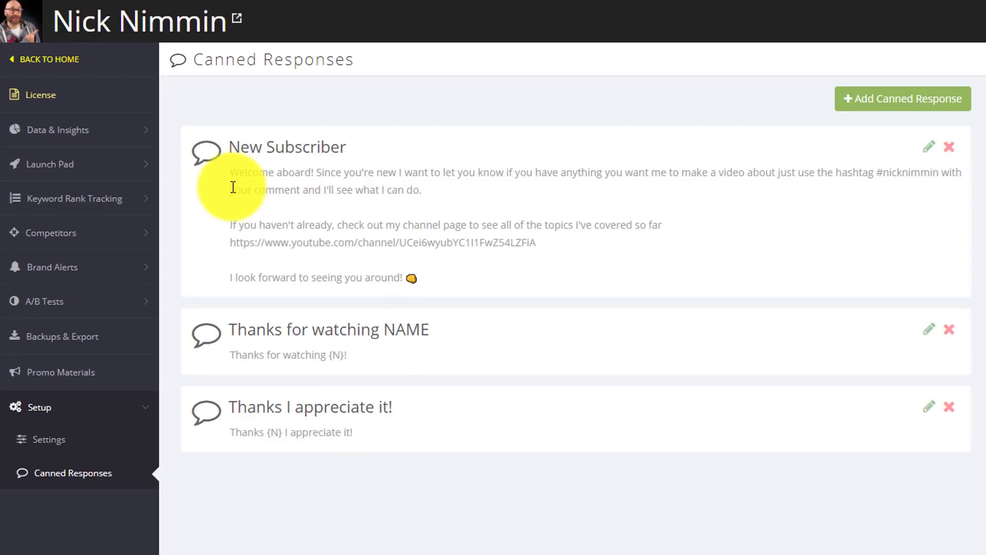
left_click_drag(229, 176, 489, 275)
left_click(440, 516)
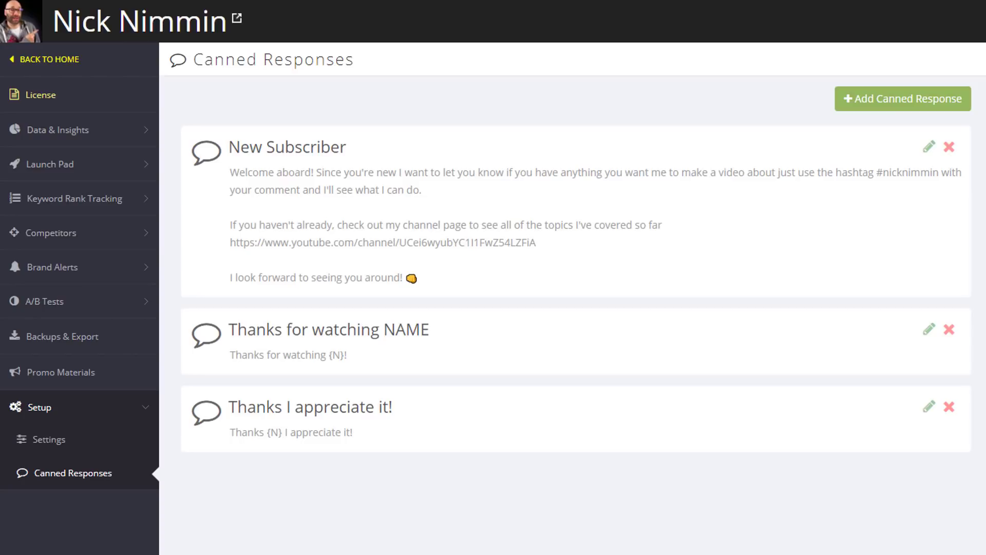
left_click_drag(467, 278, 246, 170)
left_click(404, 239)
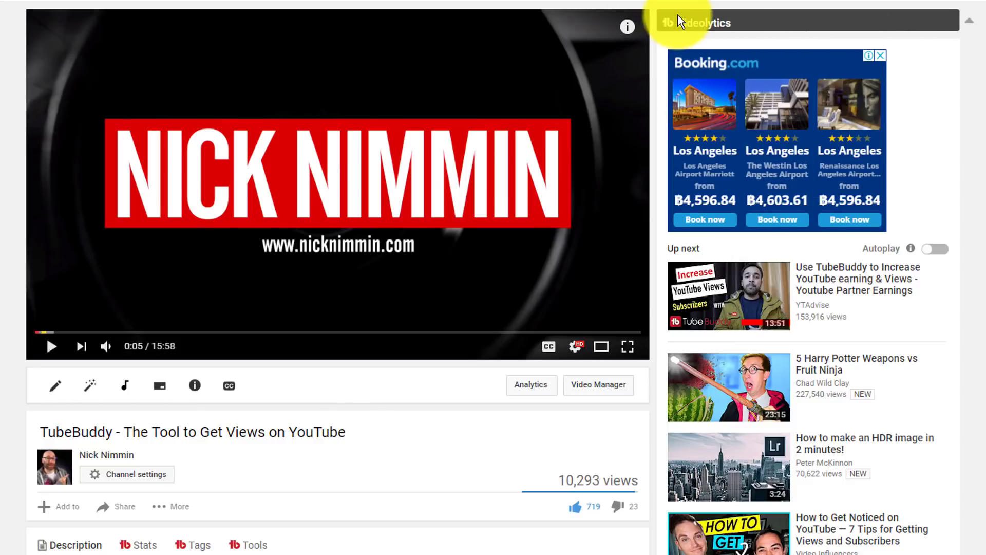
- Expand Videolytics for the "TubeBuddy - The Tool to Get Views on YouTube" video and review its engagement and SEO figures
left_click_drag(679, 21, 744, 20)
left_click(972, 22)
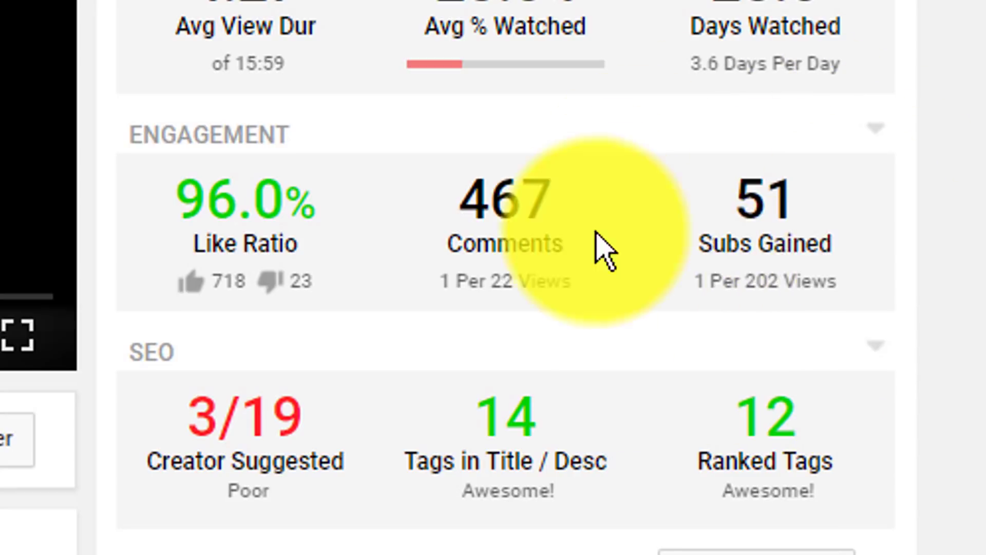
scroll(827, 303, "down", 5)
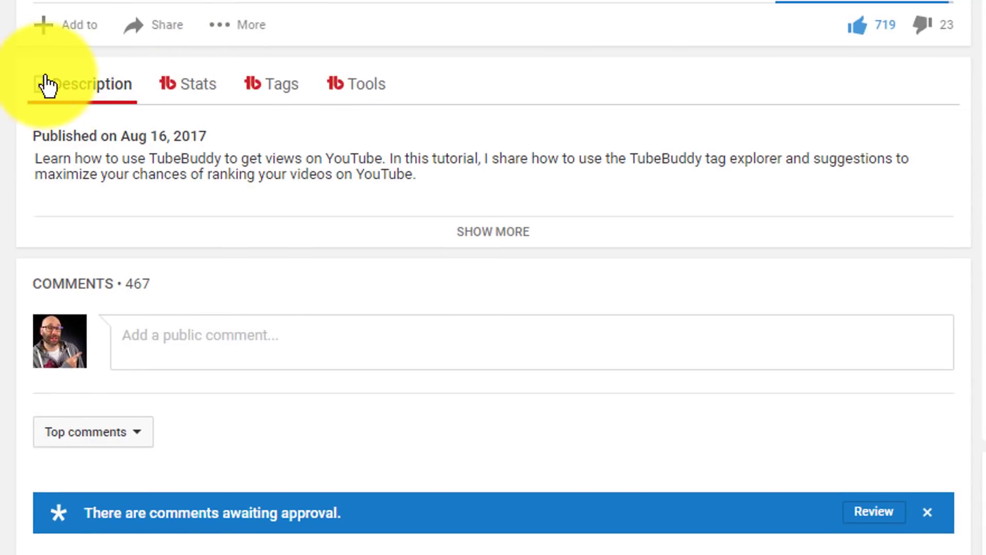
- Look through the video's TubeBuddy stats and tags, and bring up its list of TubeBuddy tools
left_click(188, 92)
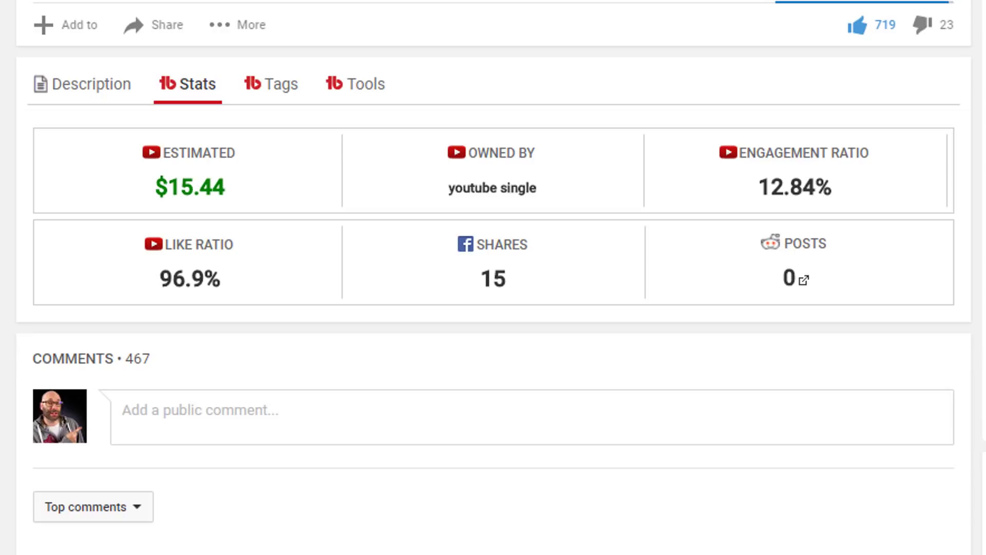
left_click(268, 91)
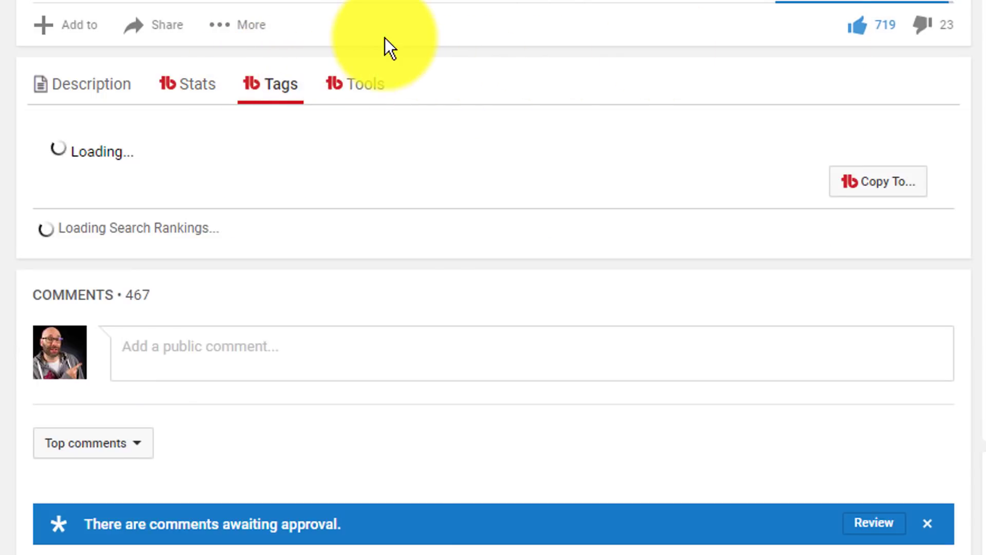
left_click(354, 82)
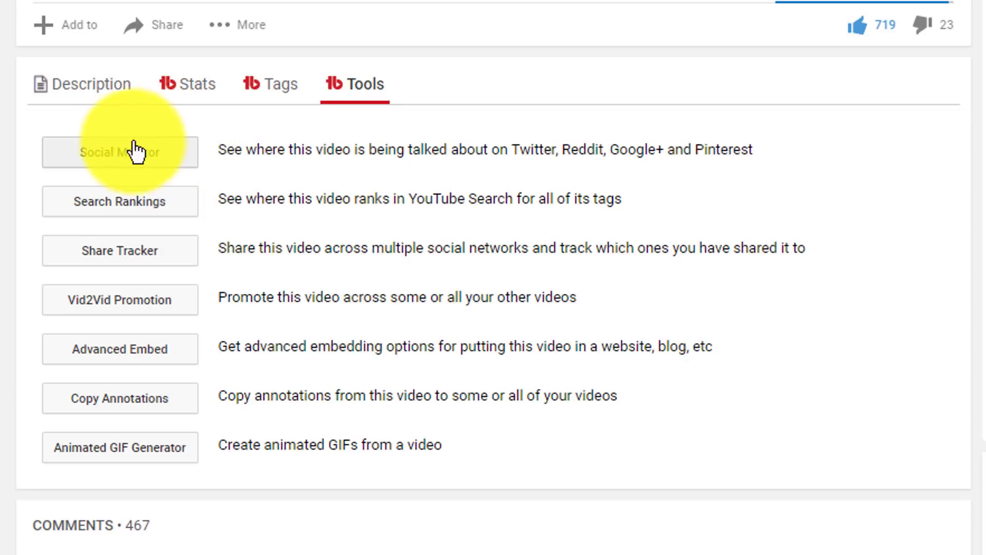
- Open Social Monitor for the video and check its Twitter mentions and the Facebook search information
left_click(103, 161)
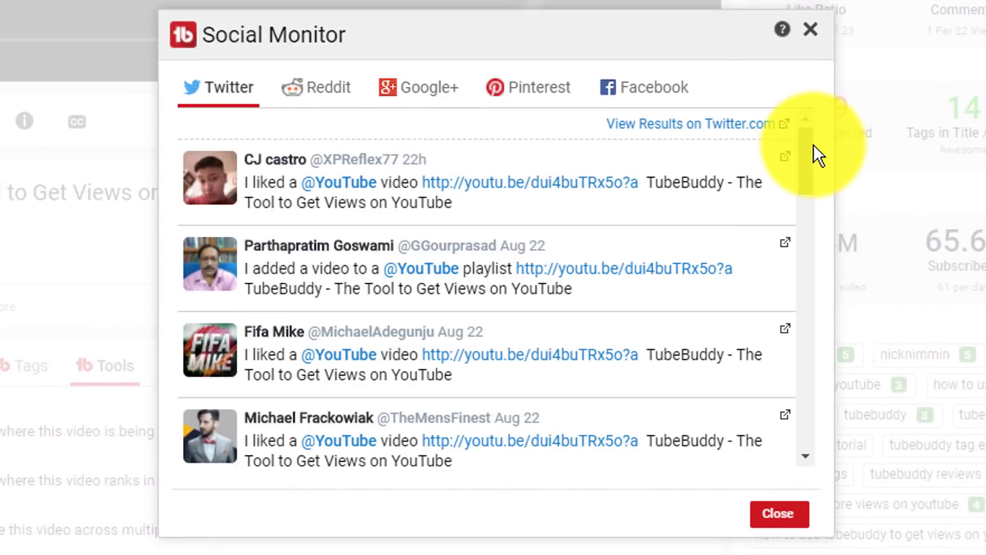
left_click_drag(814, 145, 826, 170)
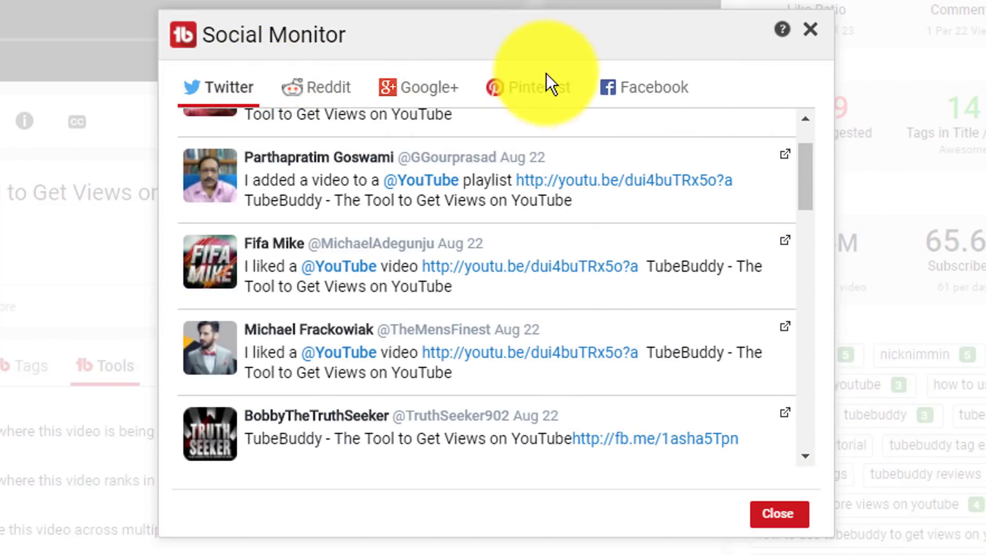
left_click(668, 105)
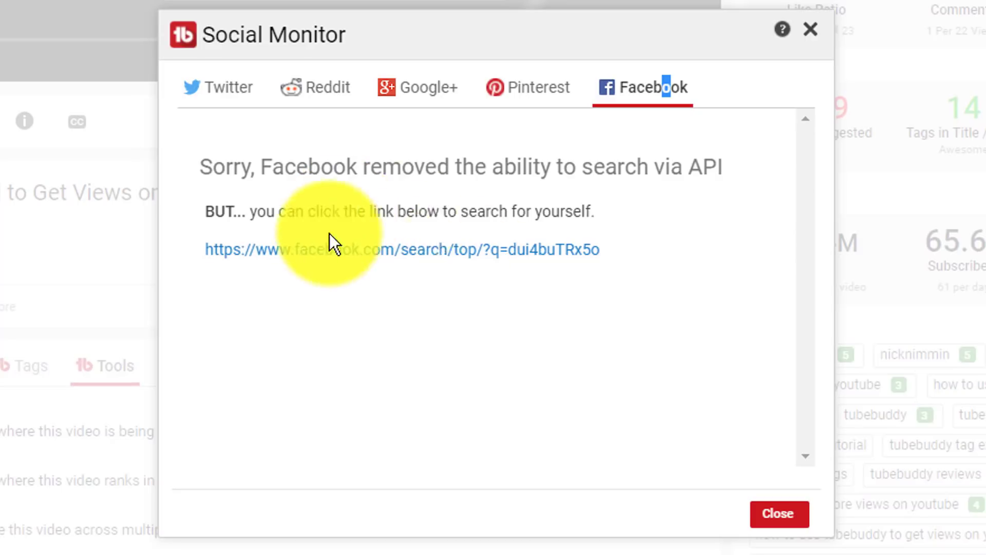
left_click_drag(489, 169, 749, 182)
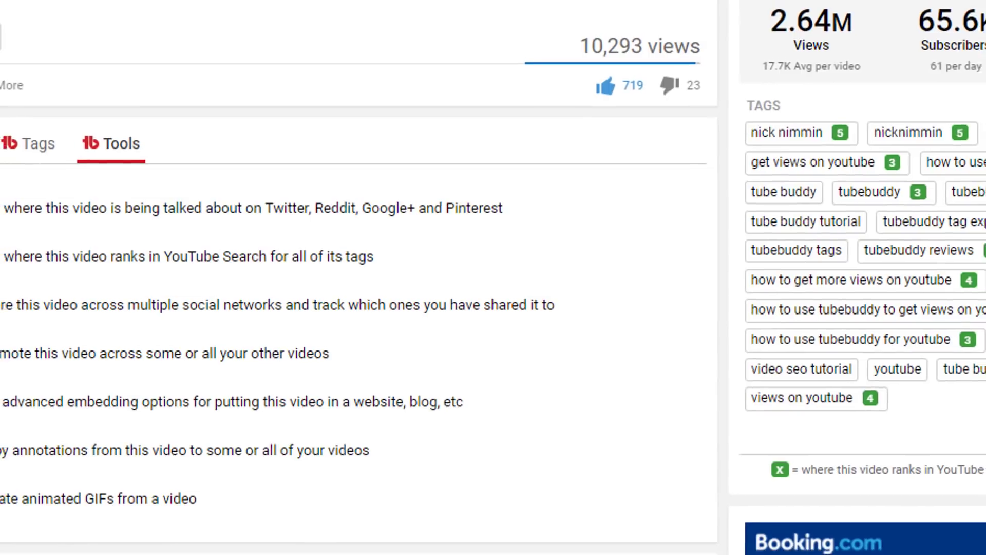
- Open Search Rankings for the video and view the ranking history of "how to use tubebuddy for youtube"
left_click(86, 271)
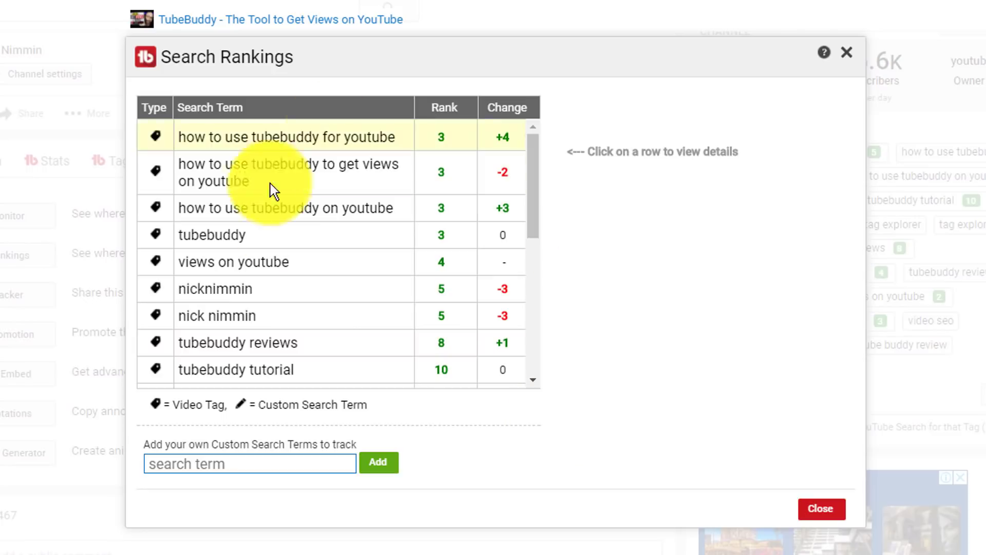
left_click(275, 144)
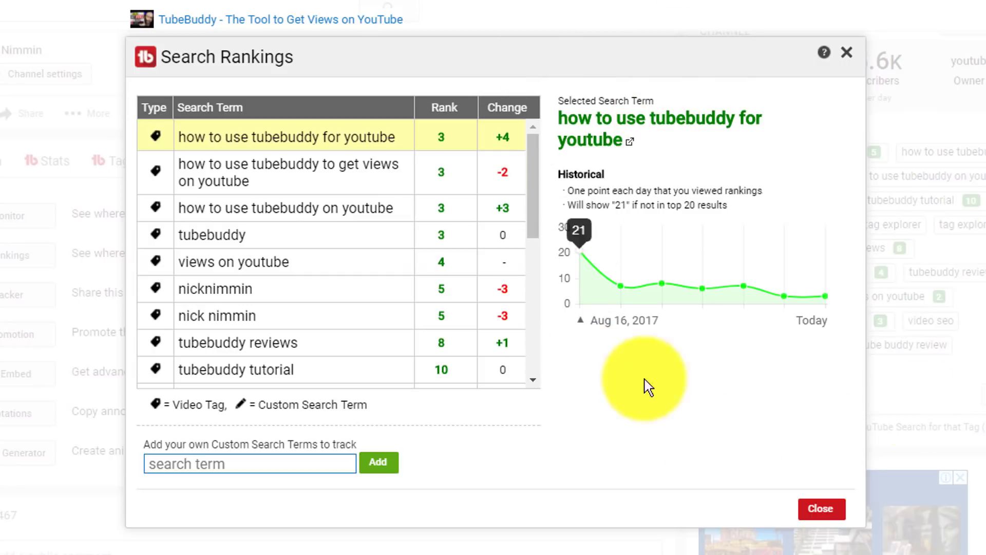
mouse_move(578, 246)
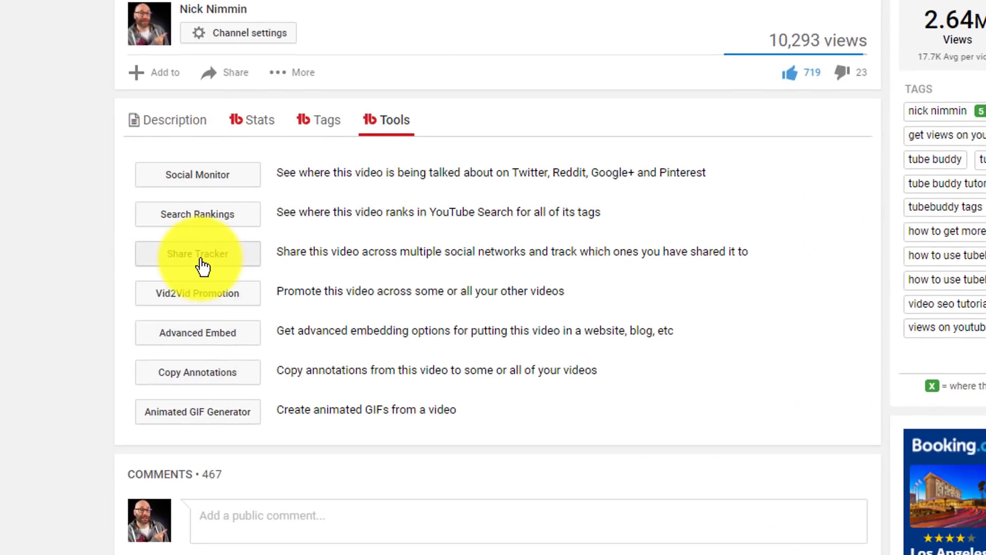
- Check in Share Tracker which social networks the video has been shared to, and close it
left_click(198, 254)
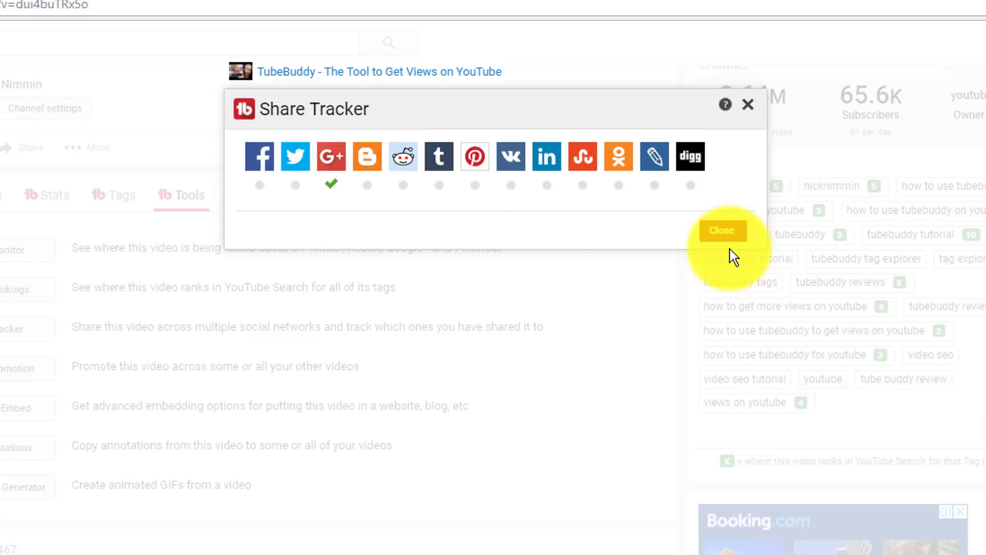
left_click(720, 231)
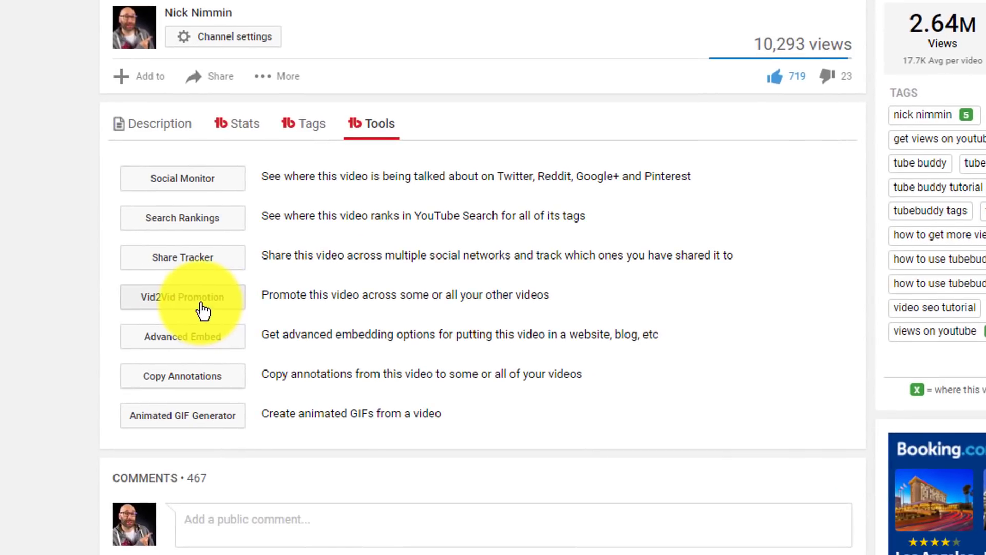
- Open Vid2Vid Promotion for the video and review the Featured Video Promotion and Description Promotion methods
left_click(202, 308)
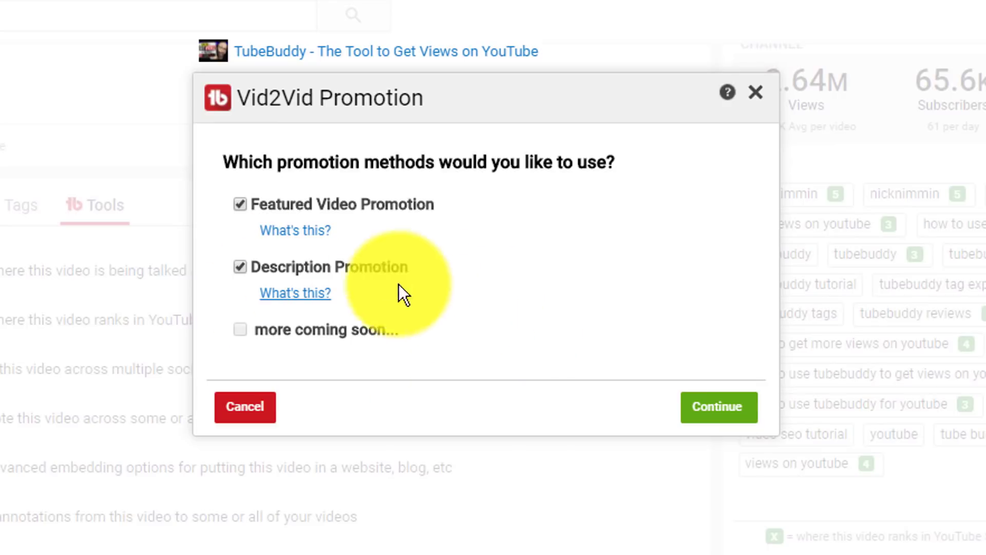
left_click(240, 267)
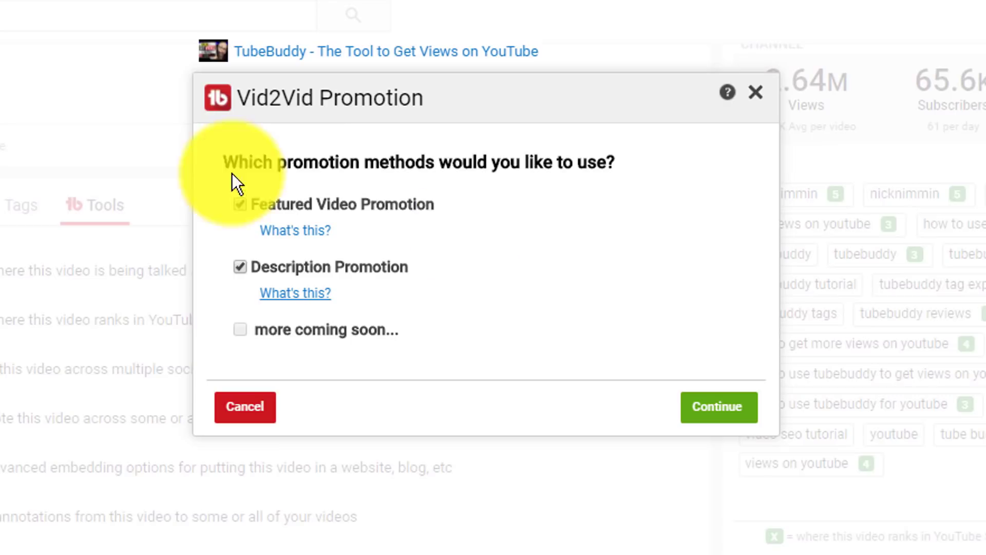
left_click(240, 267)
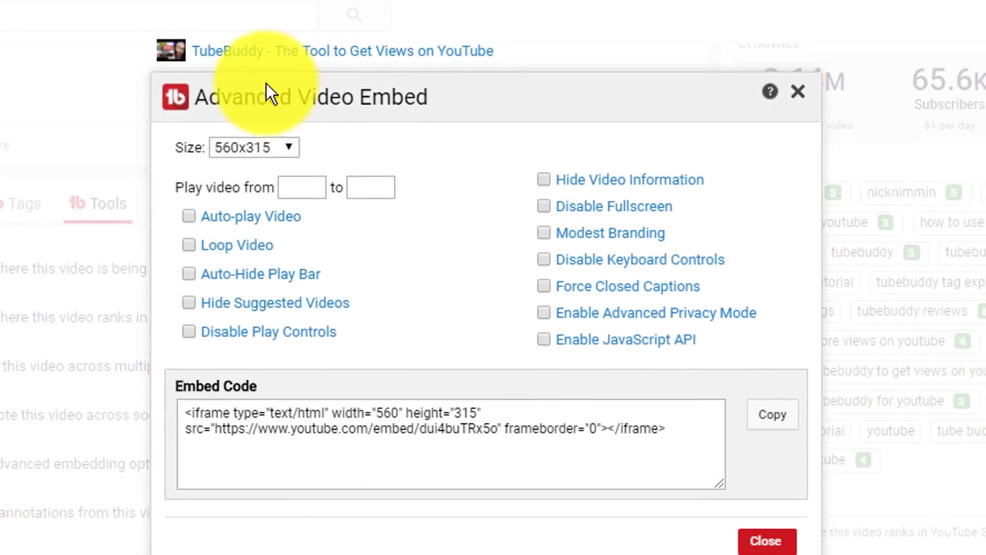
- Set the advanced video embed to 1280x720 with Disable Fullscreen, Modest Branding and Disable Play Controls enabled
left_click(285, 148)
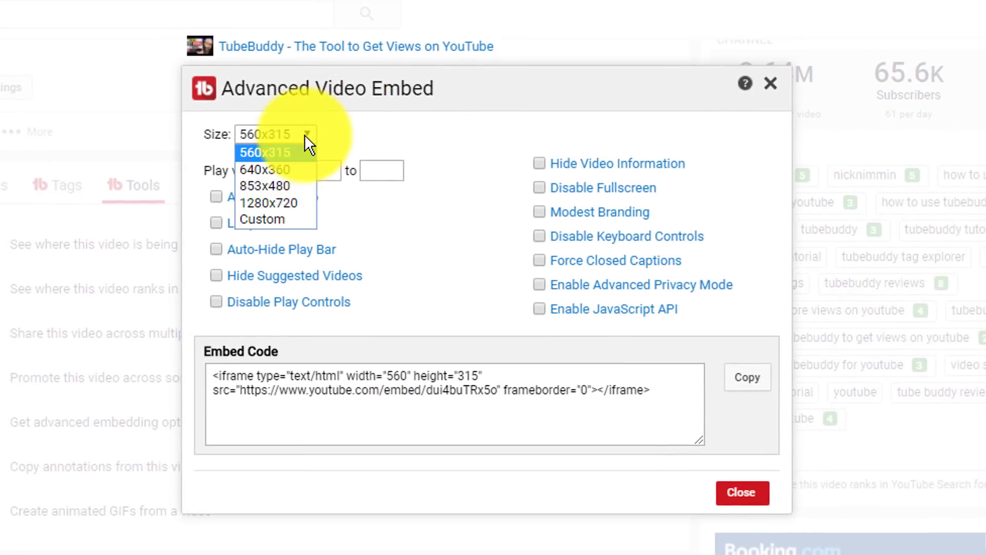
left_click(281, 203)
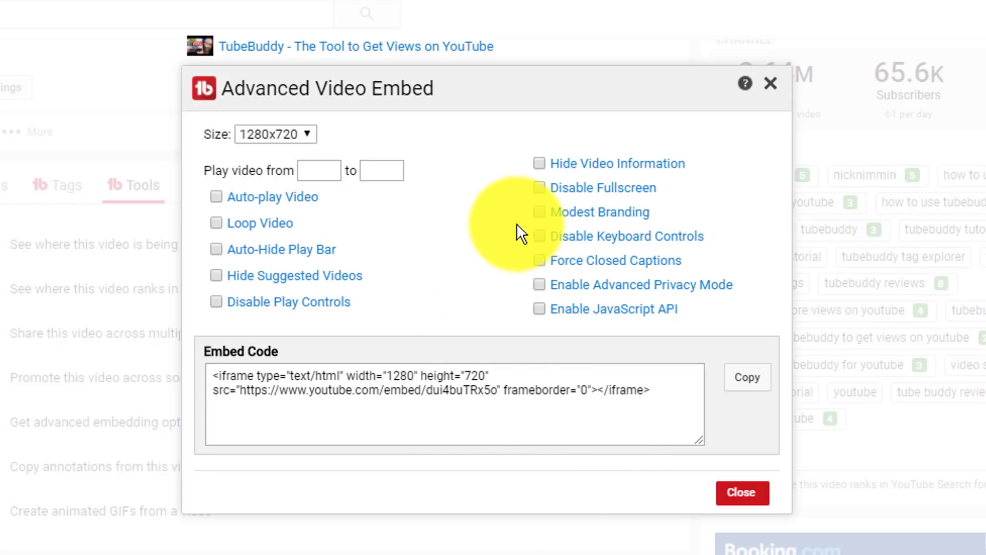
left_click(537, 187)
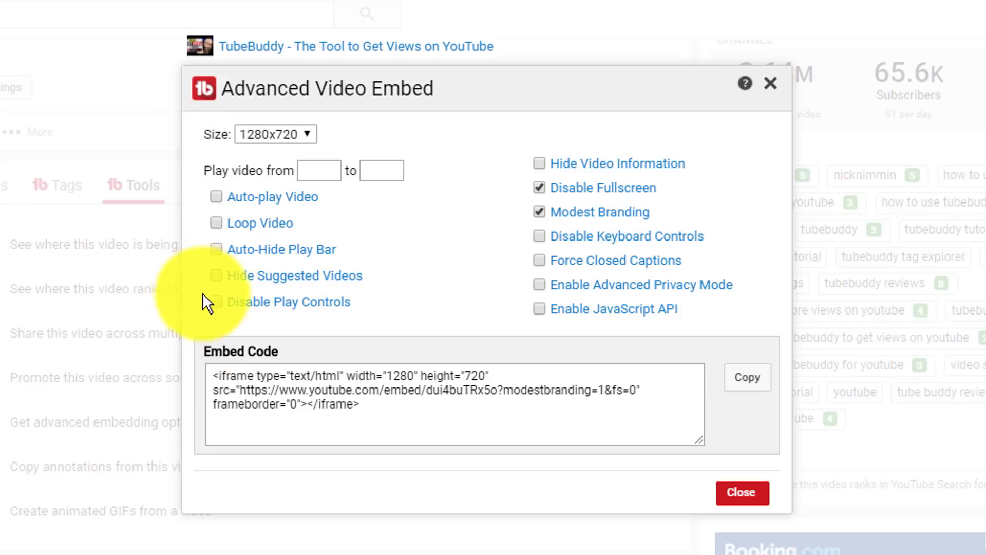
left_click(229, 306)
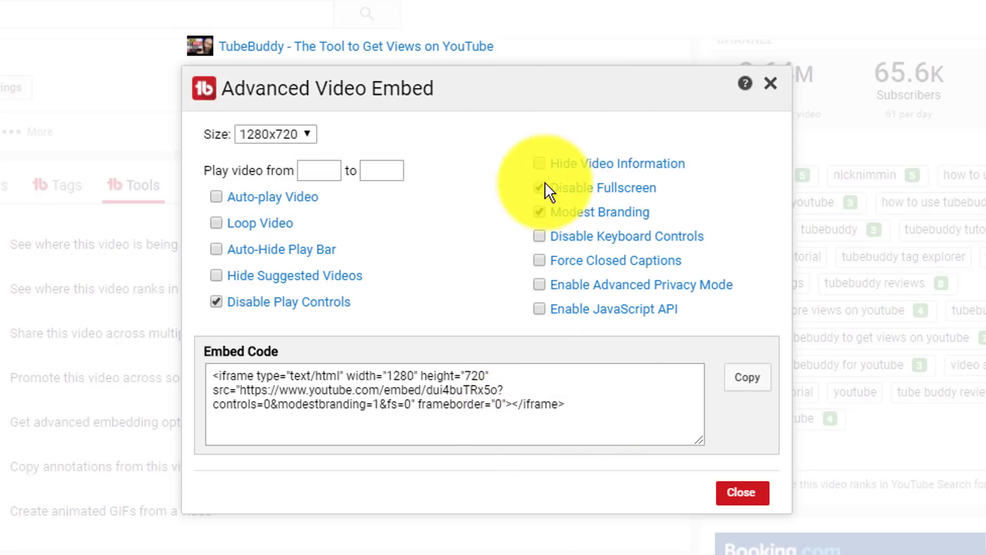
- Inspect the parameters in the generated embed code and close Advanced Video Embed
left_click_drag(621, 418, 377, 410)
left_click(440, 405)
left_click_drag(609, 415, 341, 380)
left_click(367, 368)
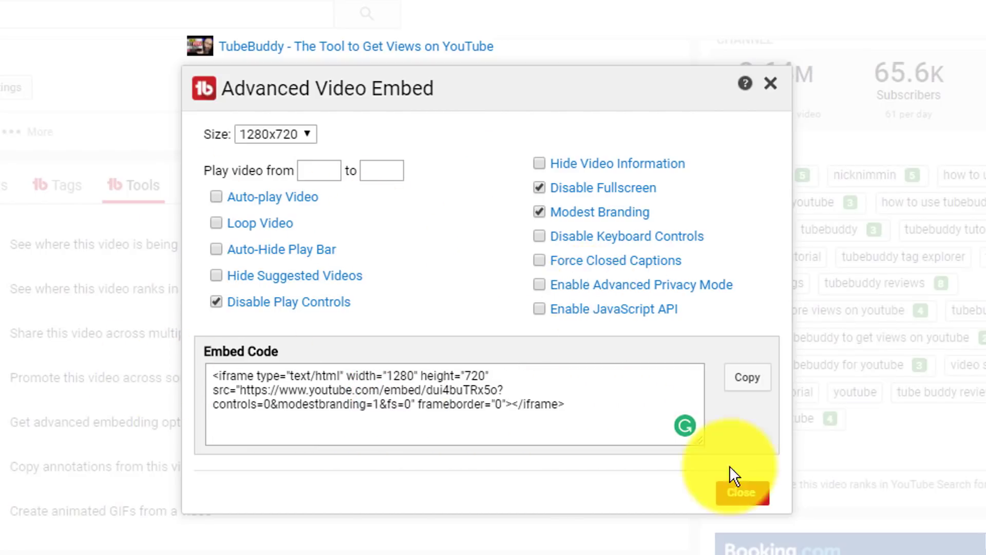
left_click(742, 493)
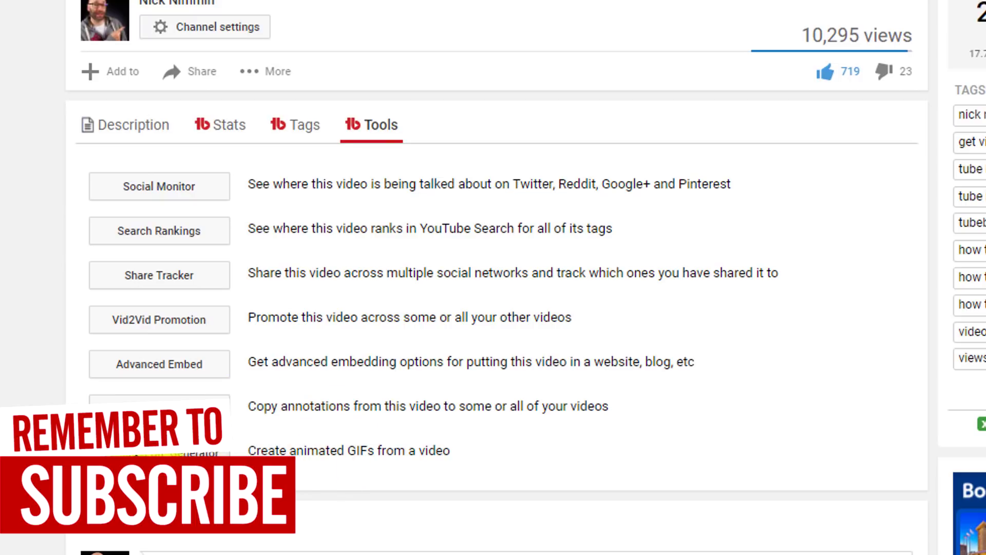
- Open the Animated GIF Generator for the video, set the clip from 12.04 to 29.08 seconds, and preview it
left_click(159, 451)
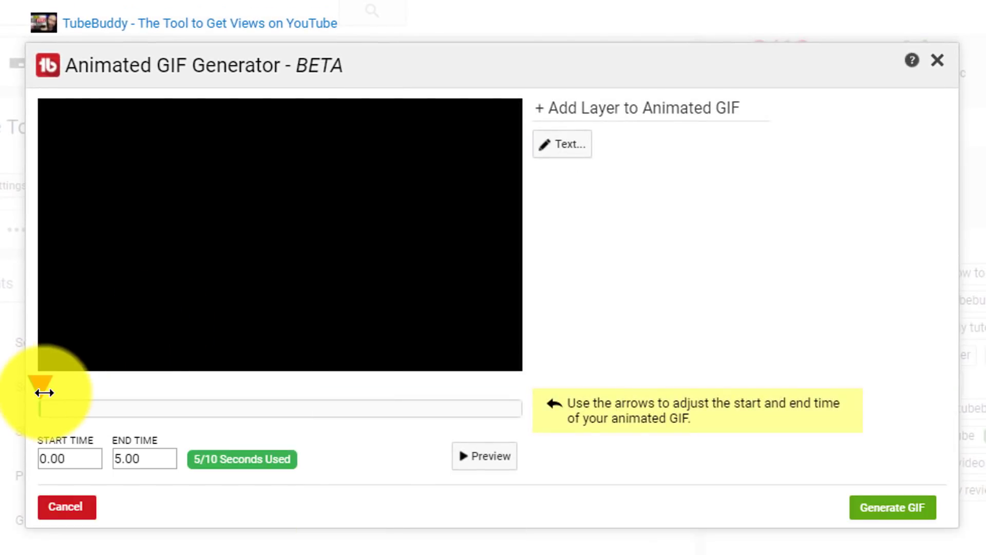
mouse_move(45, 392)
left_mouse_down()
mouse_move(66, 389)
mouse_move(44, 388)
left_mouse_up()
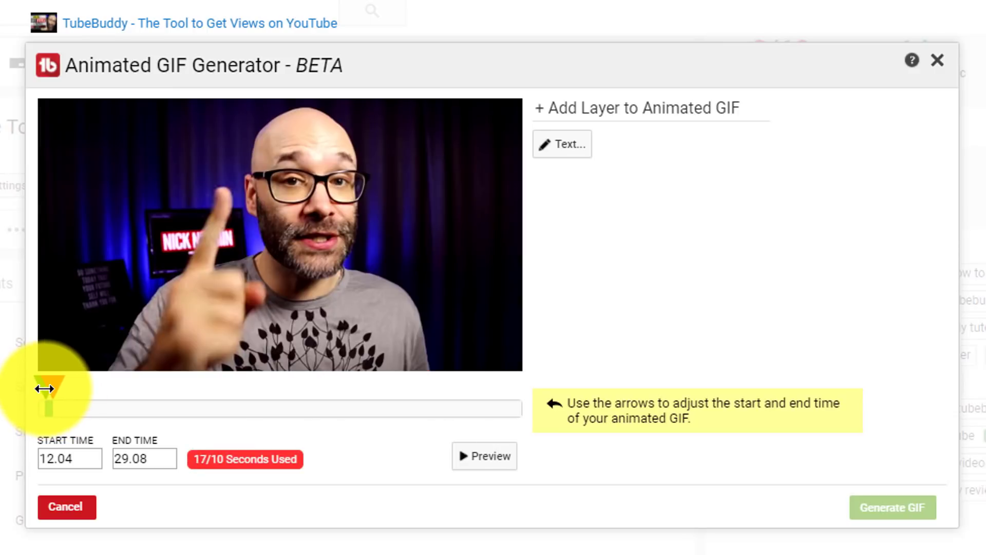
left_click(481, 456)
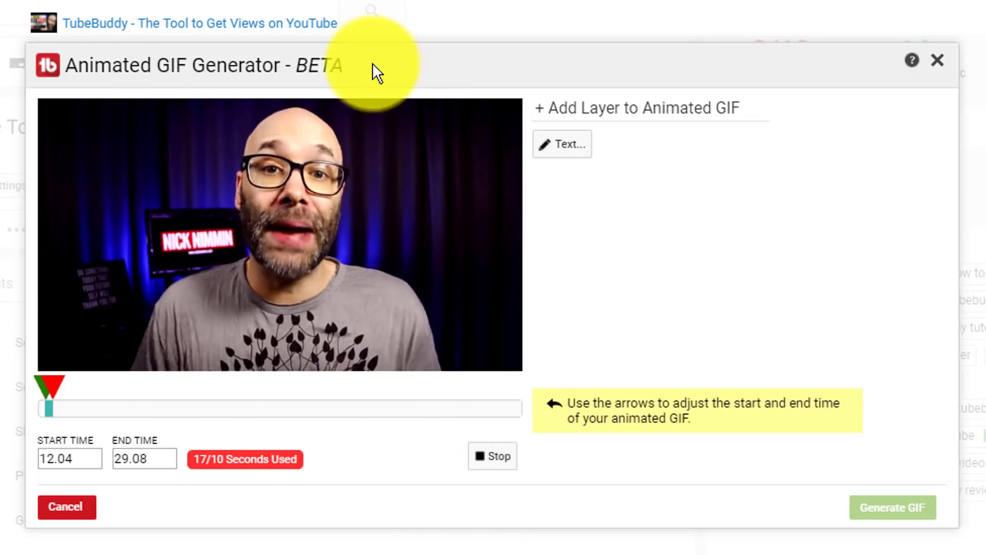
left_click(496, 464)
- Add a "START RIGHT NOW!" text layer across the bottom of the GIF frame, and cancel the GIF
left_click(563, 144)
type("START RIGHT NOW!")
left_click(916, 404)
left_click_drag(319, 326, 274, 348)
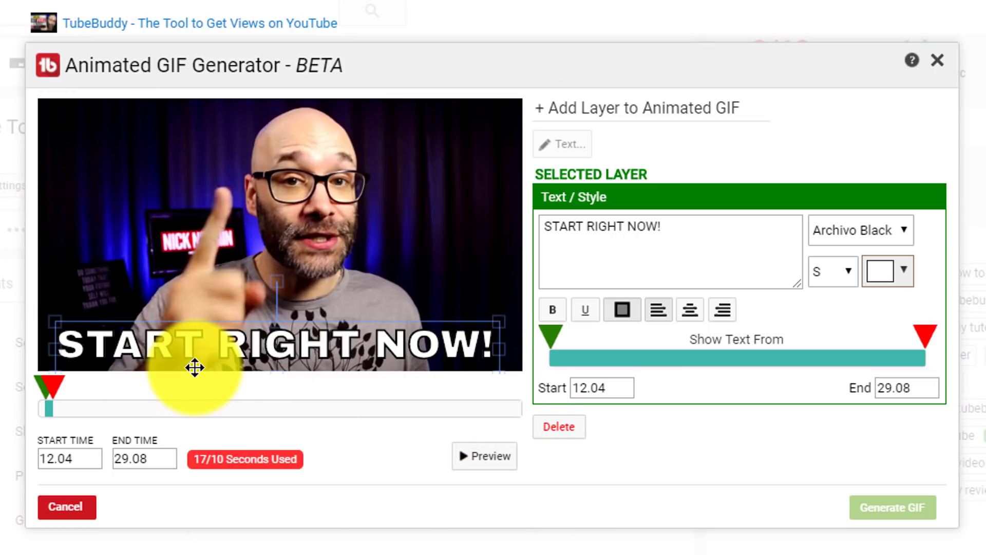
left_click(67, 507)
scroll(370, 408, "up", 5)
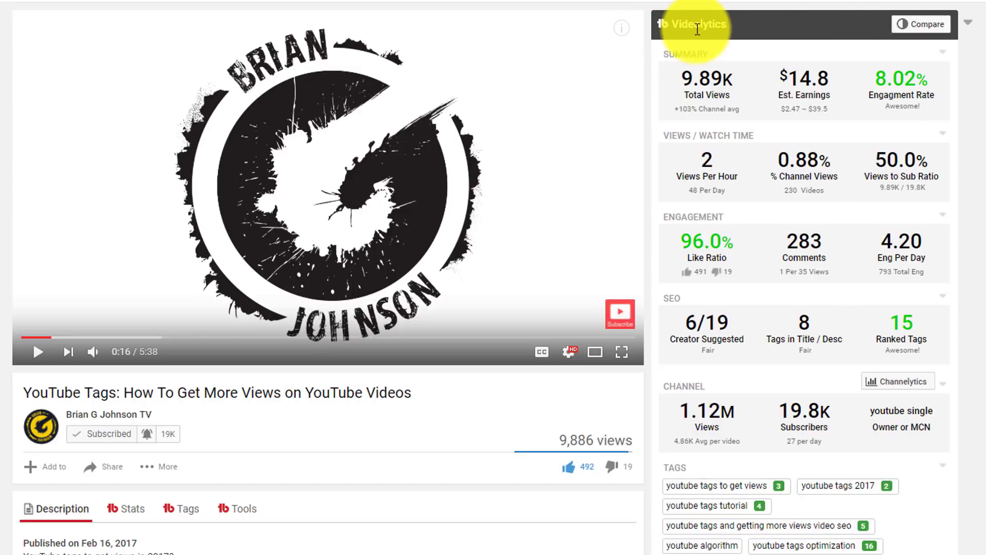
- Review the Videolytics summary, watch time, engagement, SEO and channel metrics and the ranked tags of the "YouTube Tags" video
left_click_drag(689, 23, 982, 143)
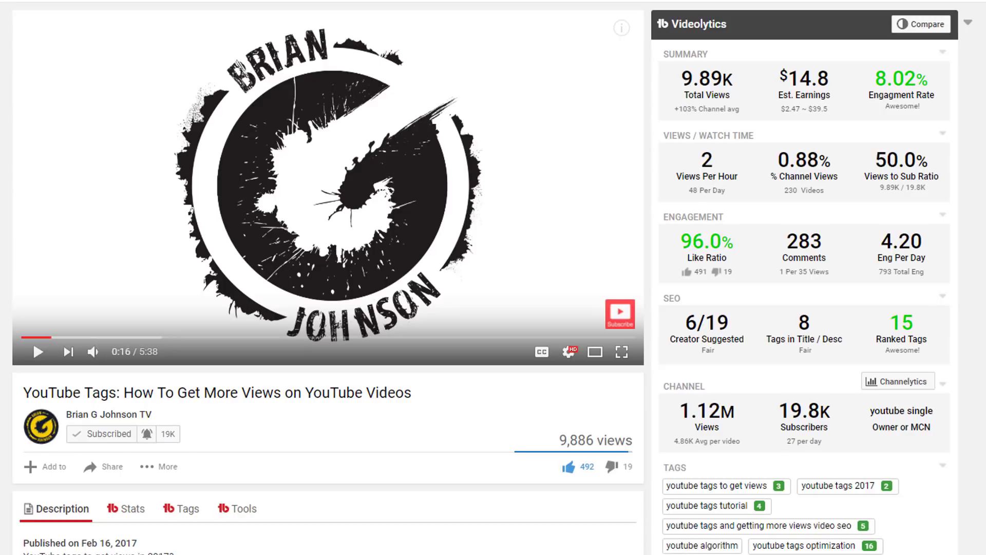
scroll(682, 26, "down", 1)
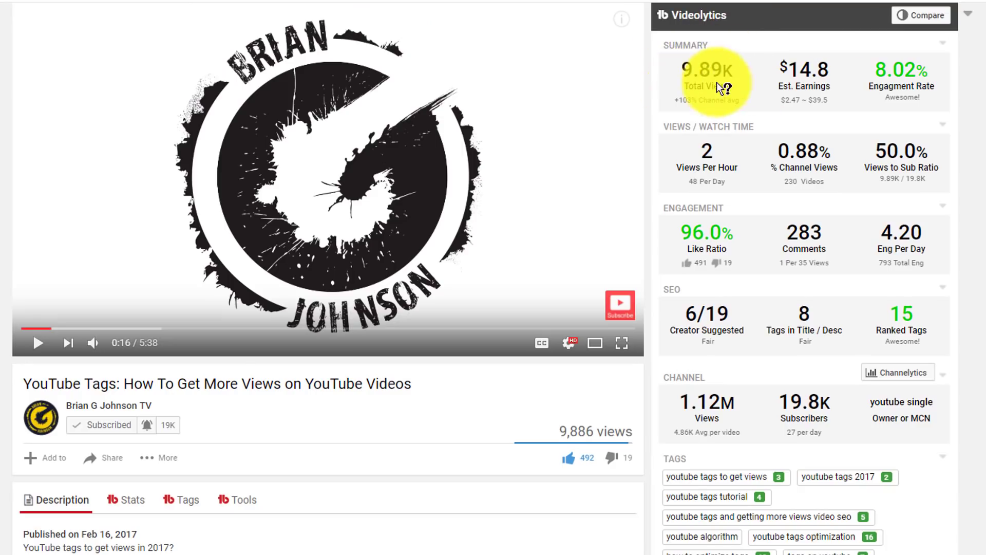
mouse_move(812, 107)
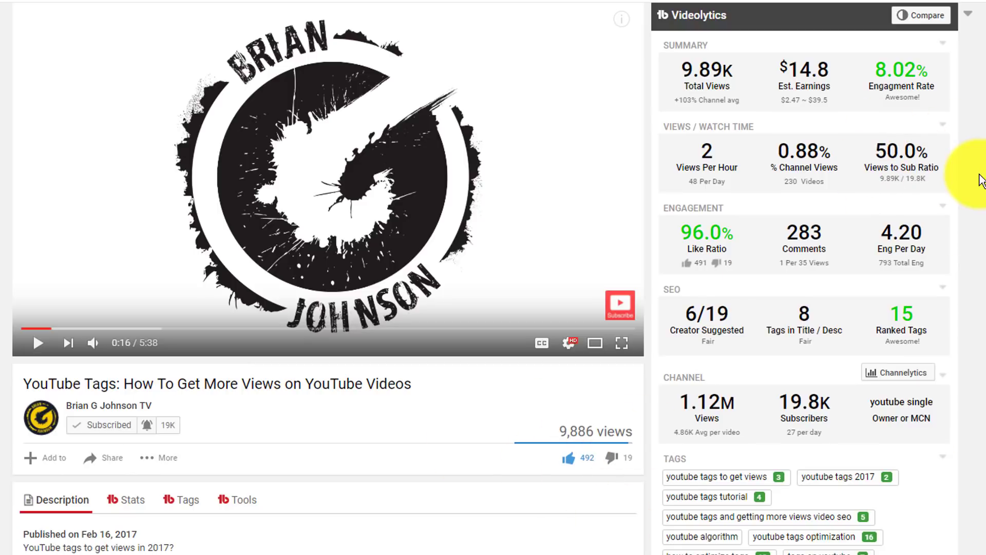
scroll(976, 179, "down", 1)
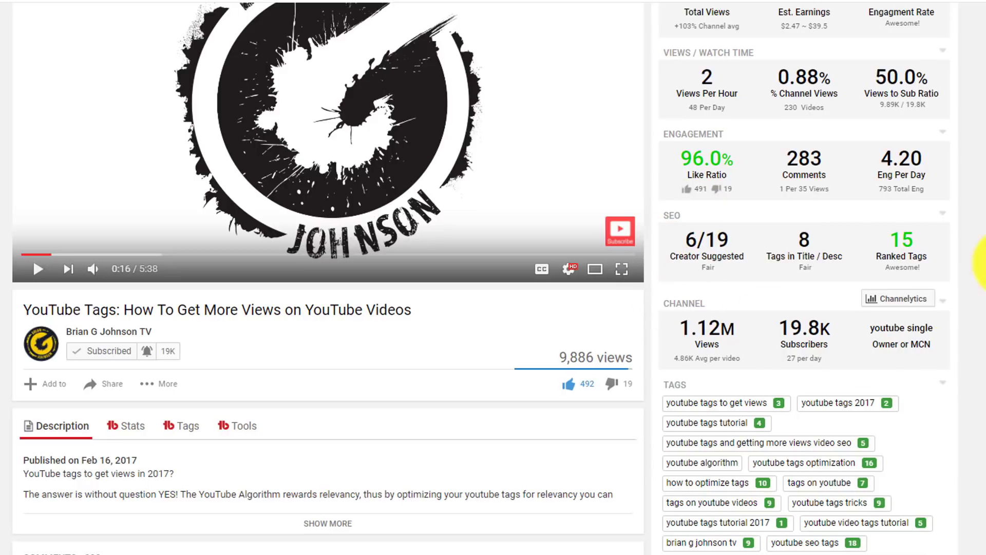
mouse_move(619, 231)
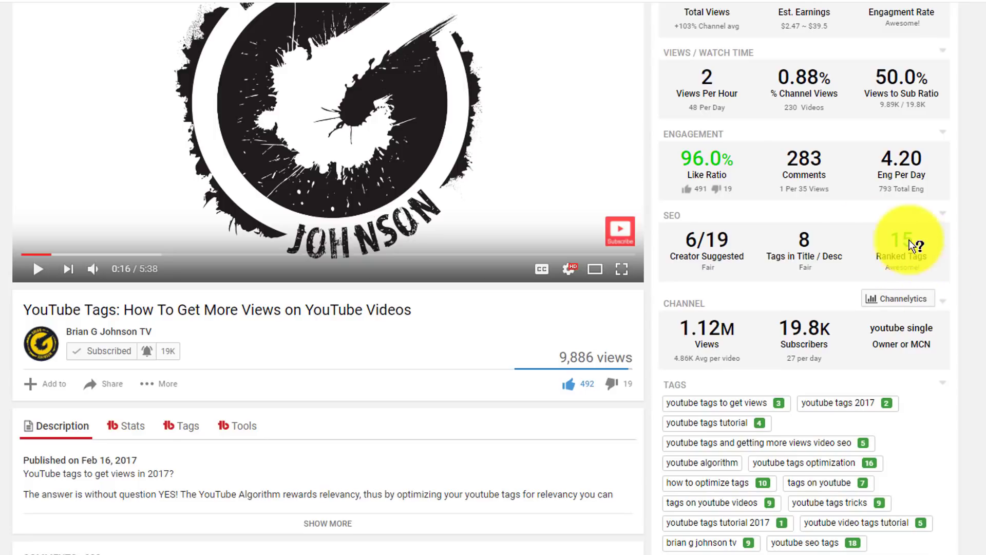
scroll(965, 190, "down", 1)
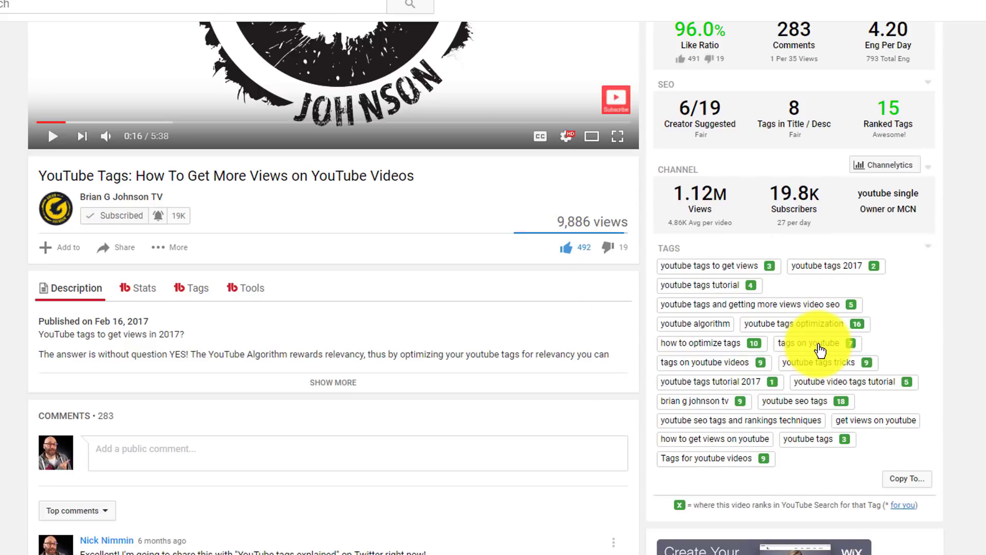
scroll(815, 341, "up", 1)
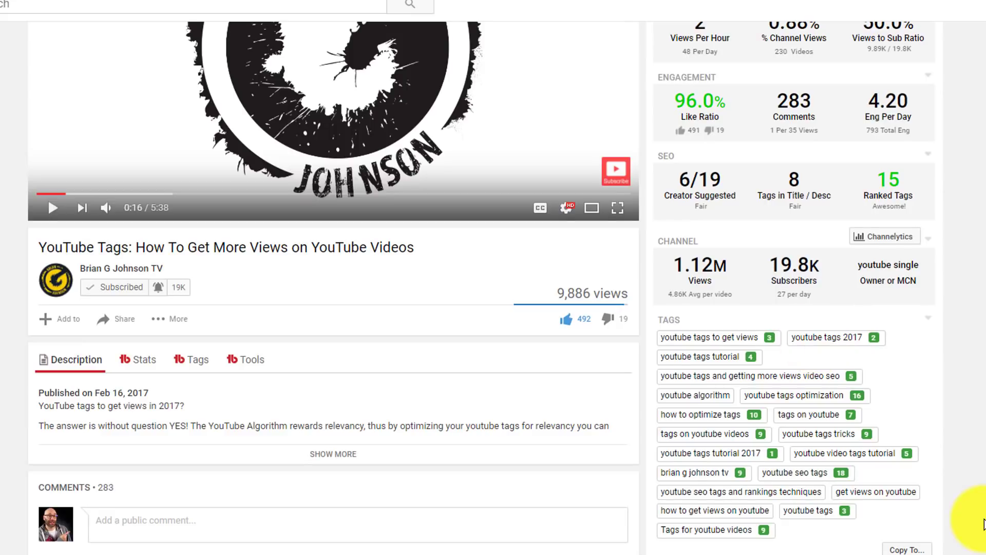
scroll(978, 483, "down", 2)
scroll(876, 264, "up", 4)
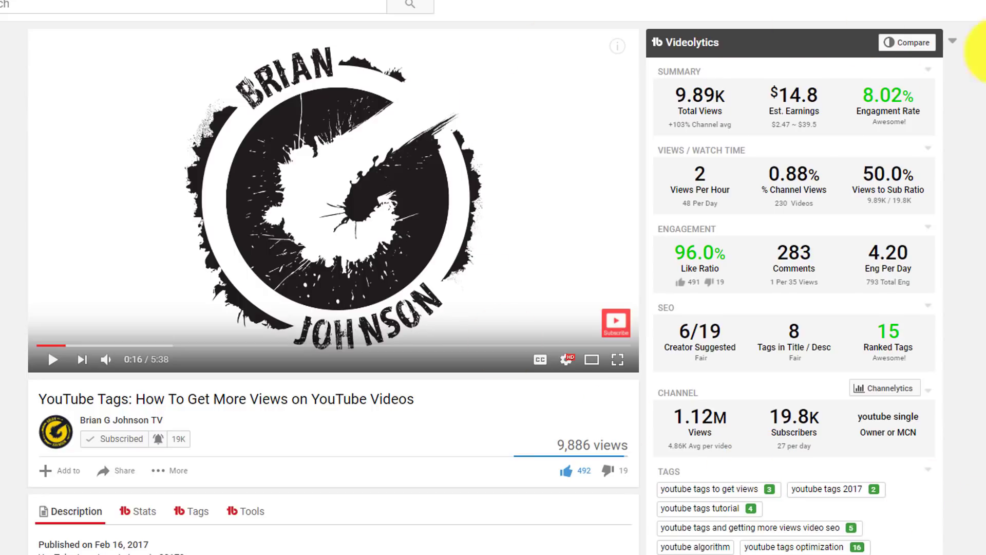
scroll(707, 191, "down", 4)
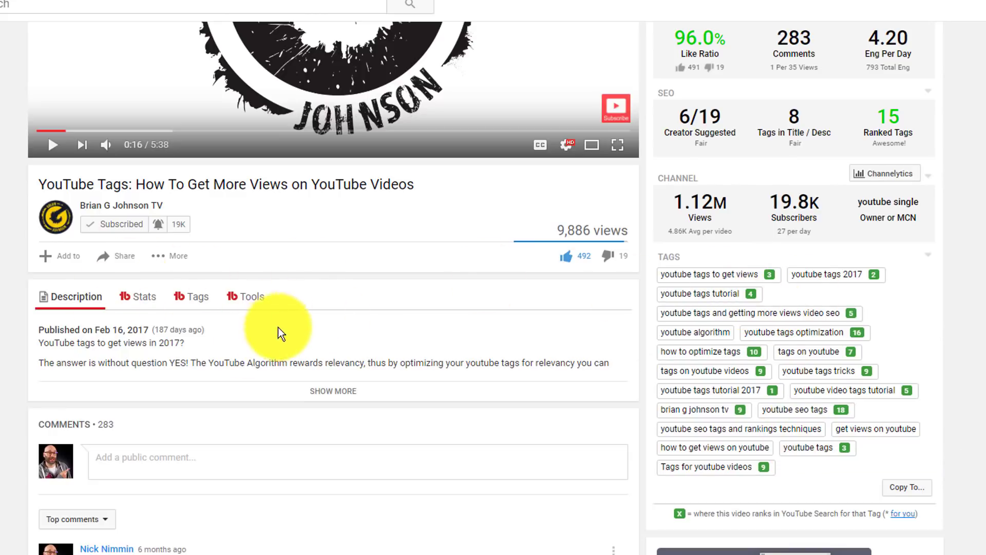
- Open Social Monitor from the video's TubeBuddy tools and skim its most recent Twitter mentions
left_click(247, 299)
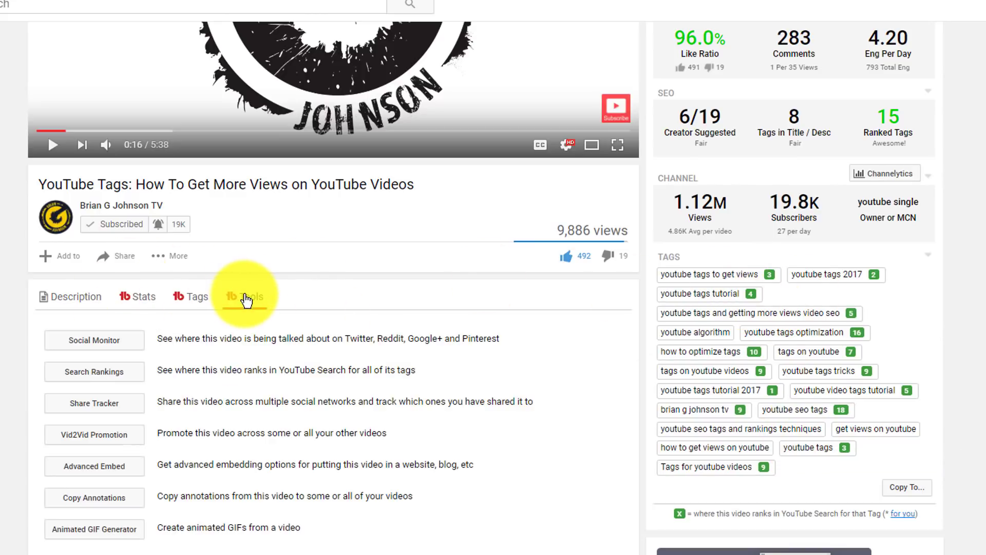
left_click(105, 342)
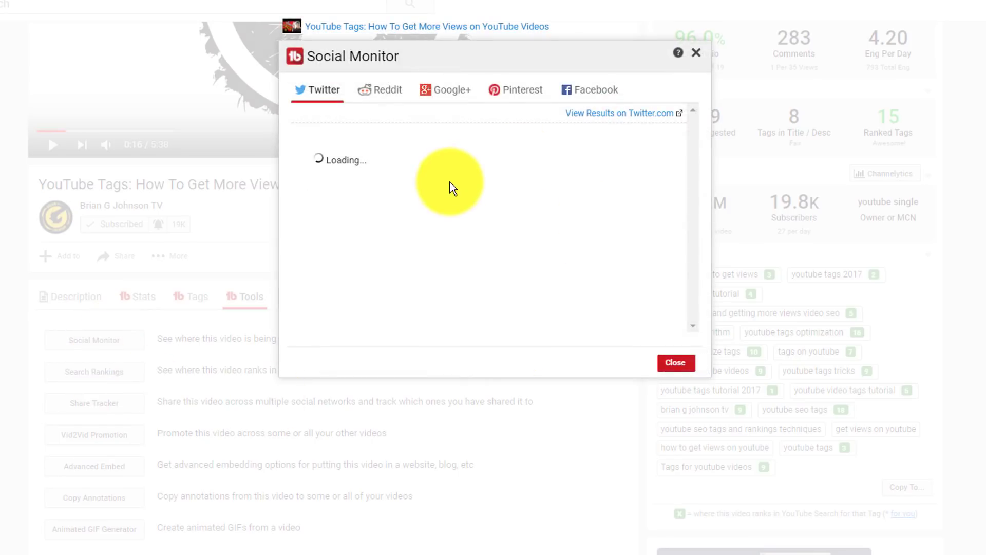
left_click_drag(689, 126, 696, 236)
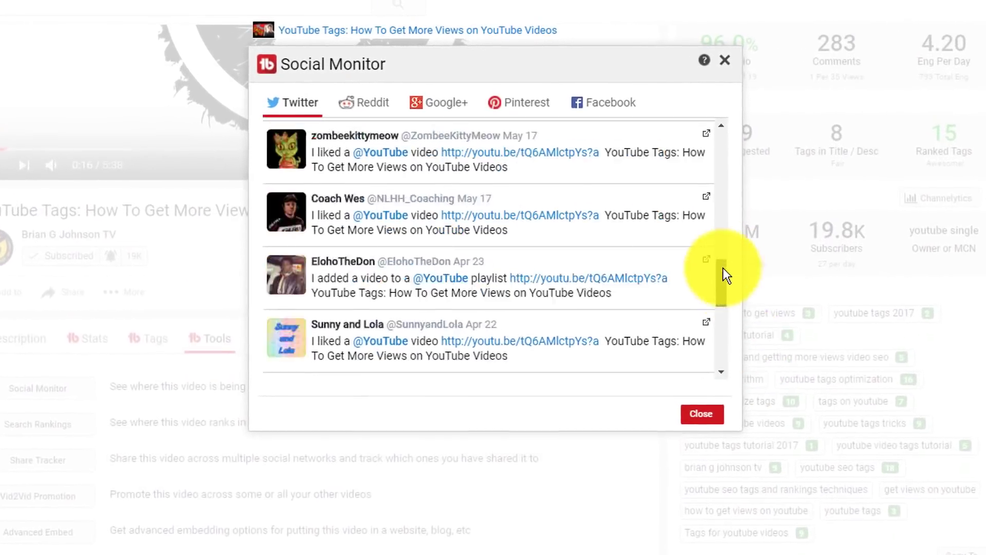
left_click_drag(723, 267, 729, 124)
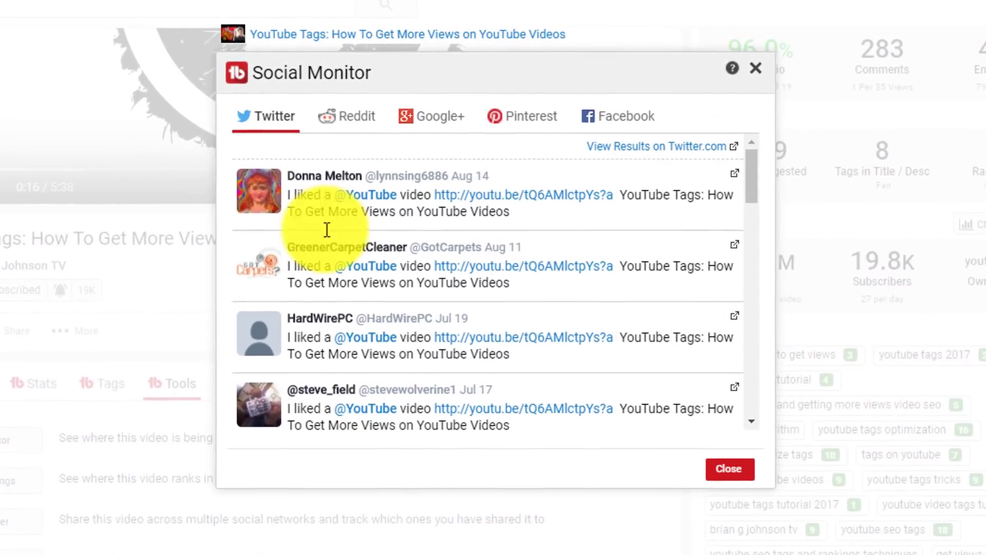
left_click_drag(755, 182, 781, 159)
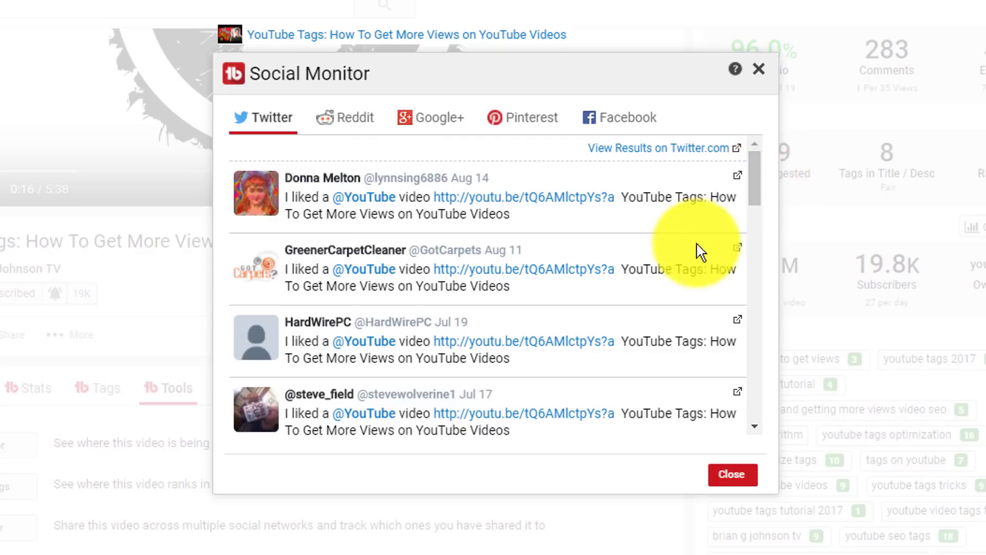
left_click_drag(761, 180, 785, 164)
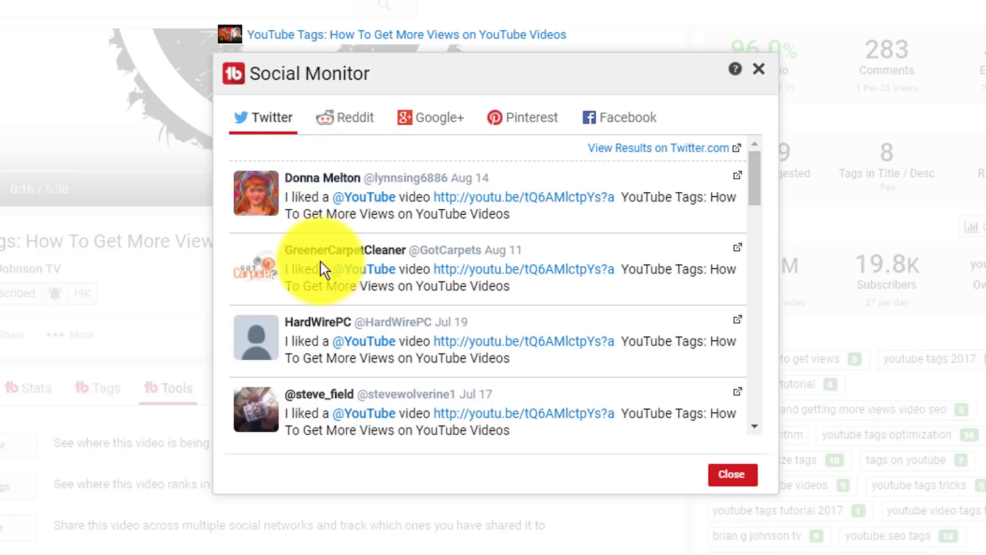
- Read through who liked, shared or added the video to playlists on Twitter, and close Social Monitor
scroll(385, 330, "down", 4)
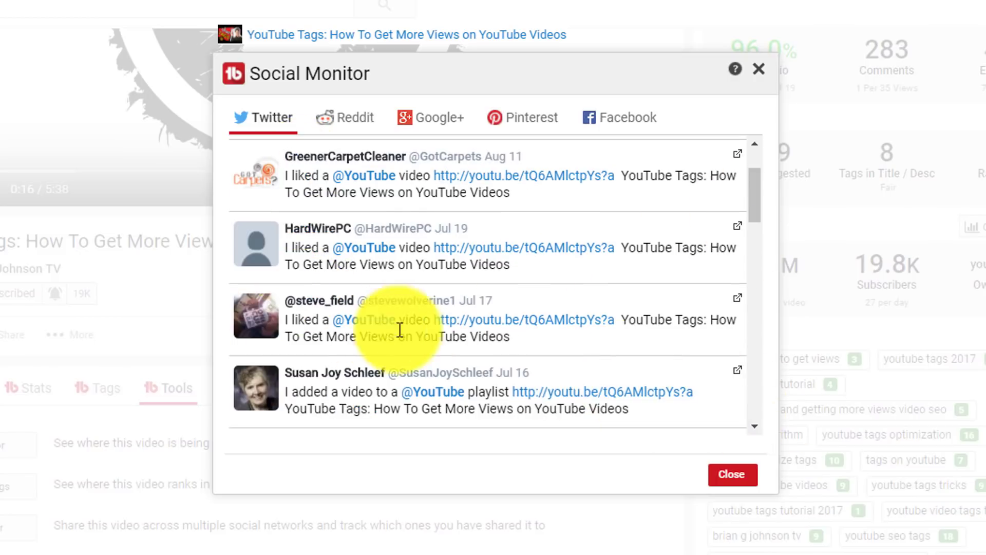
scroll(418, 286, "down", 6)
scroll(390, 243, "up", 2)
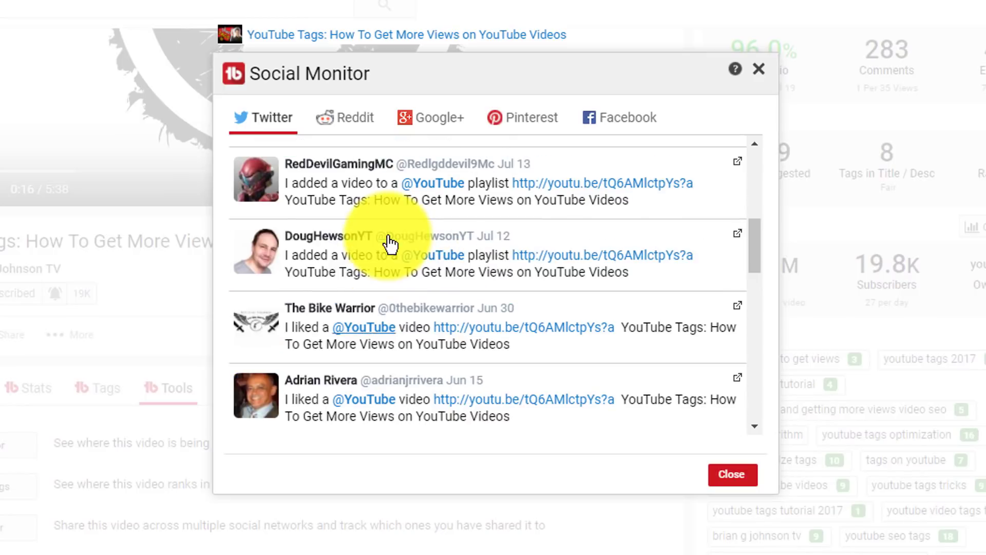
scroll(351, 327, "down", 6)
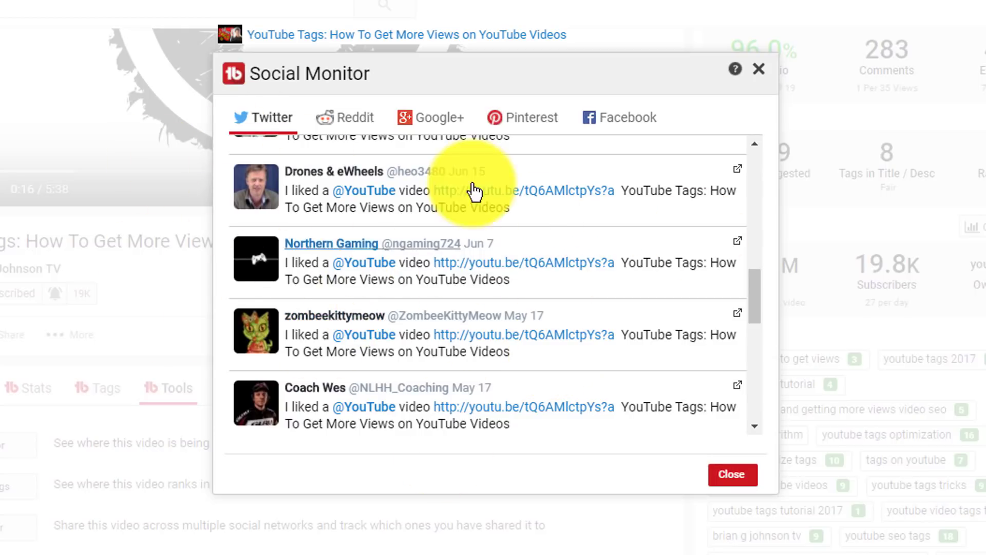
scroll(374, 269, "down", 2)
scroll(408, 315, "down", 10)
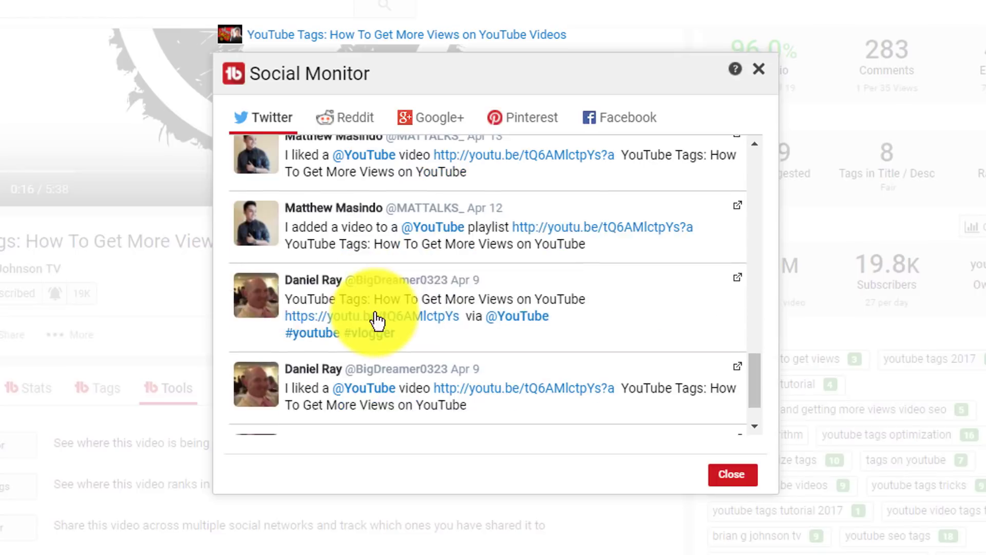
scroll(315, 336, "up", 10)
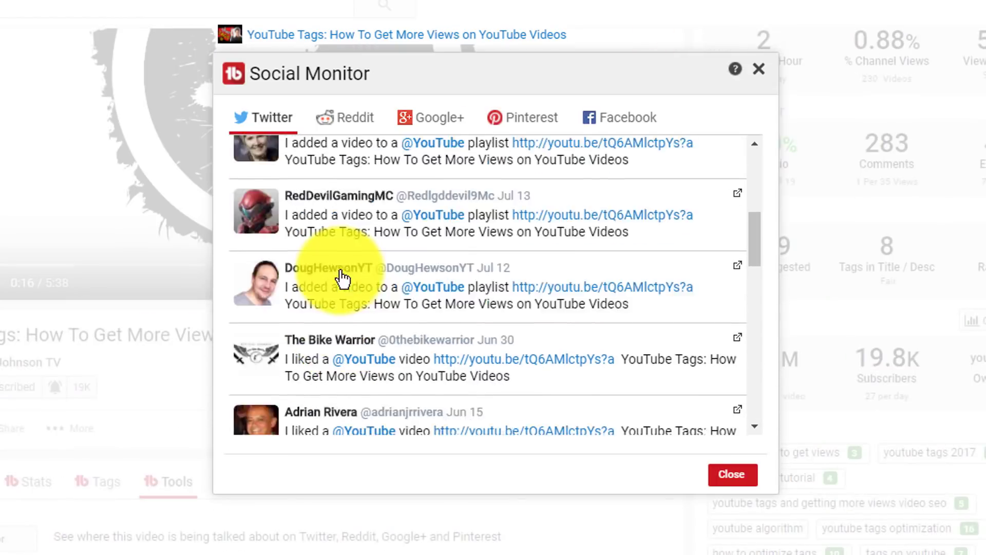
key("Escape")
scroll(480, 375, "down", 5)
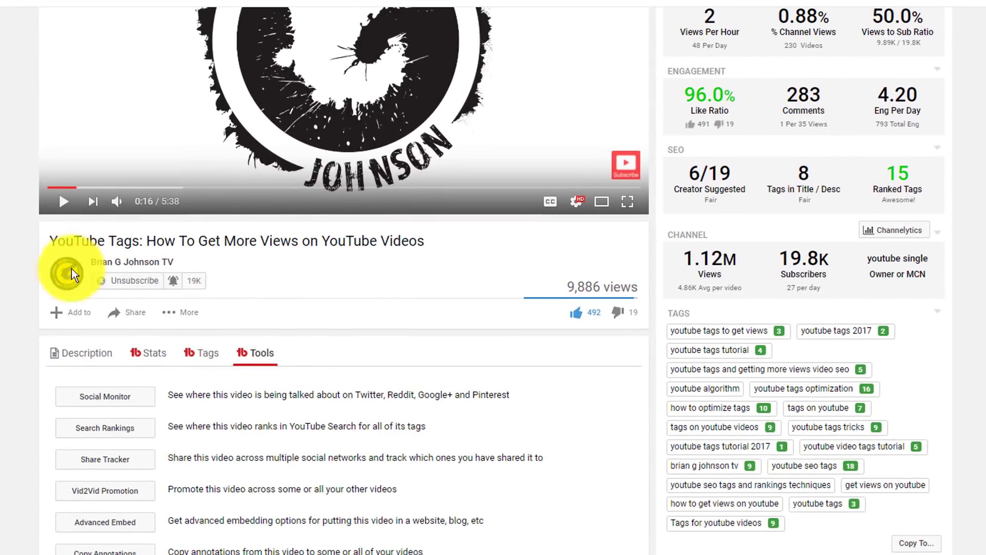
scroll(154, 334, "up", 2)
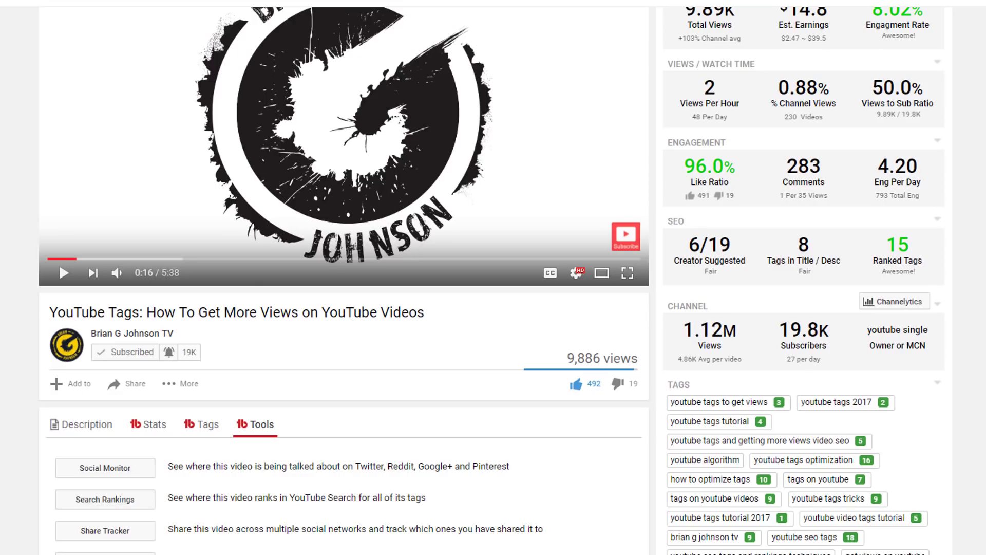
scroll(7, 298, "up", 2)
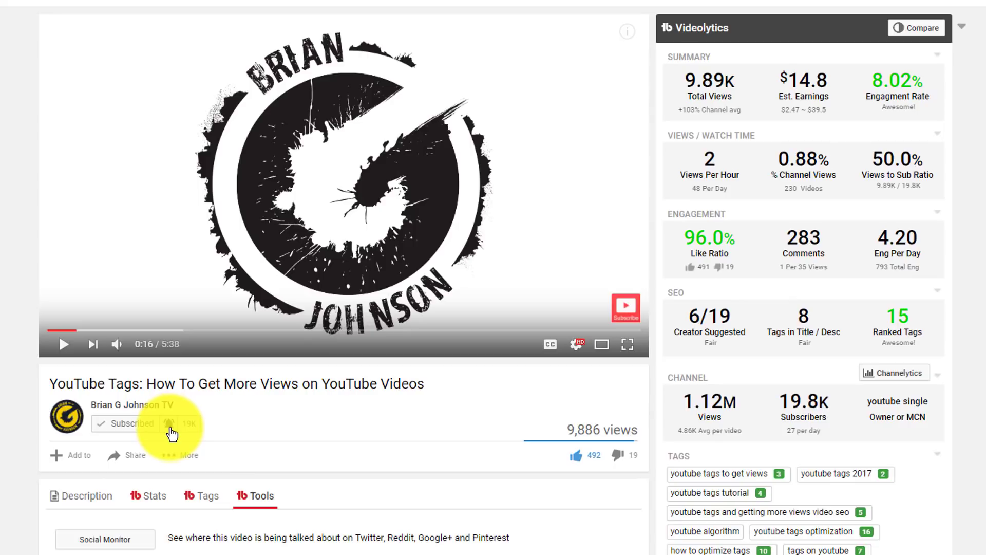
scroll(253, 473, "down", 10)
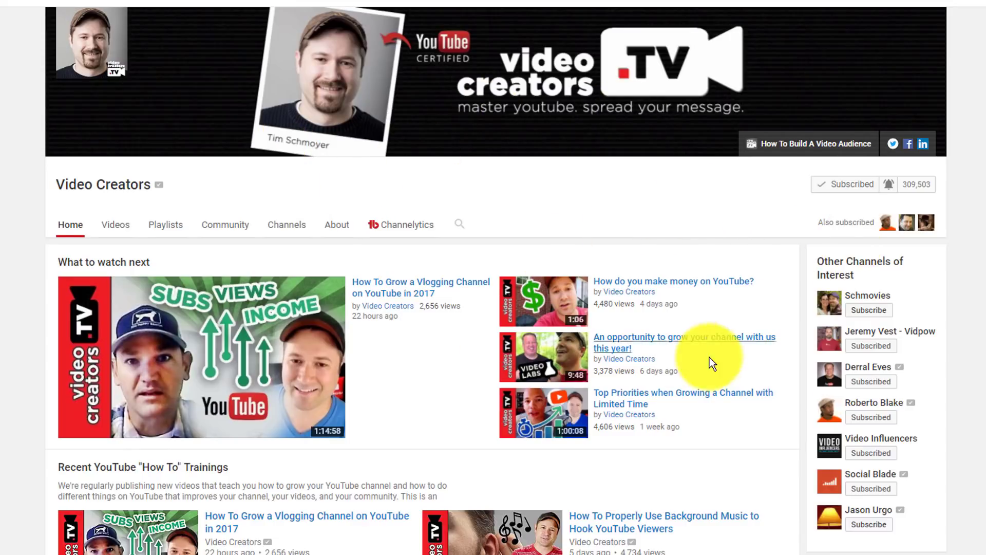
- Look over the Video Creators channel home page and open Channelytics for that channel
scroll(709, 367, "down", 5)
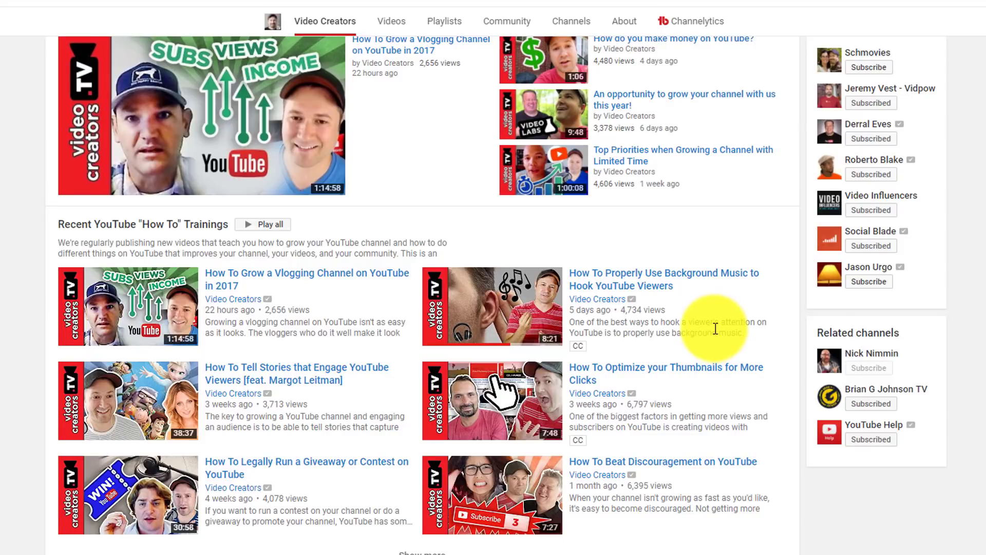
scroll(713, 325, "up", 5)
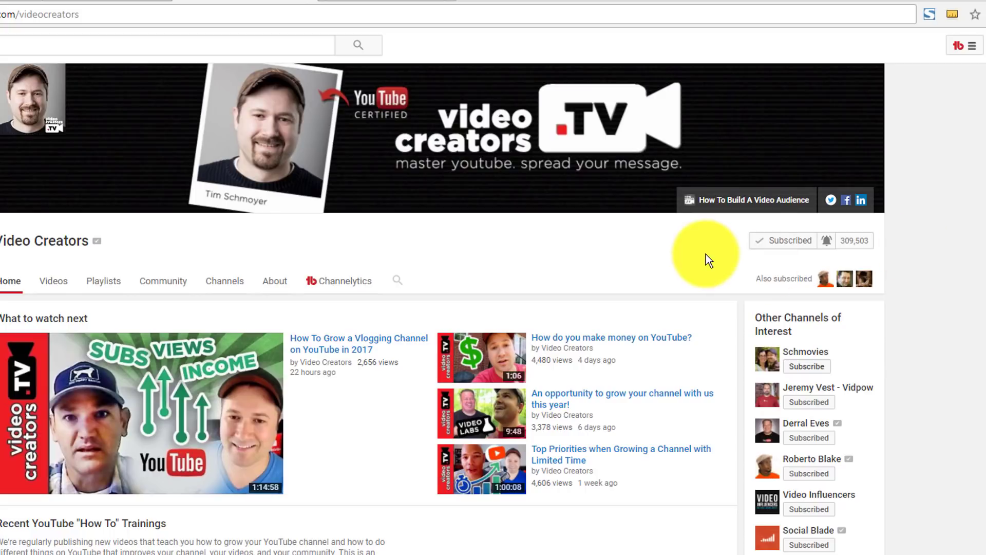
left_click(331, 291)
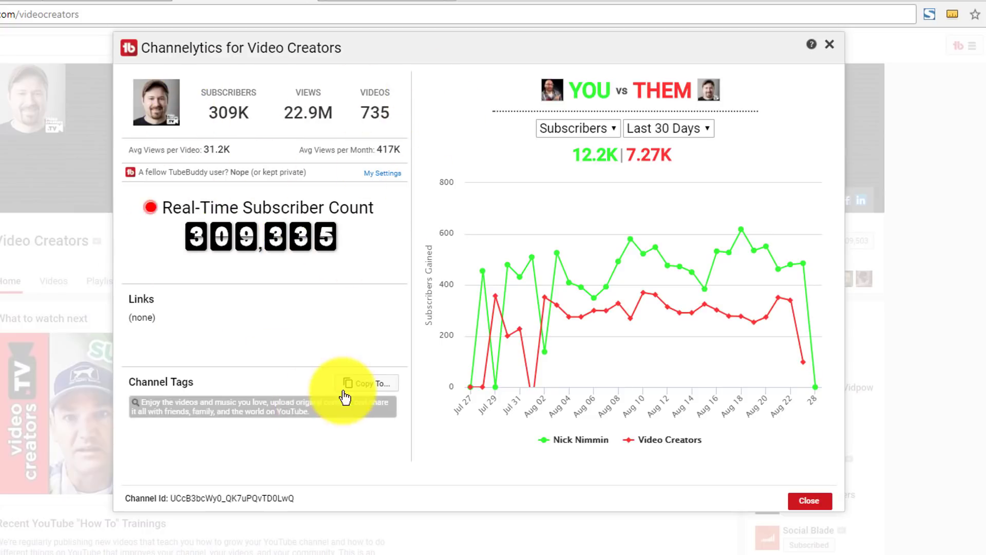
- Compare both channels over the last 30 days by Views and Videos, and return the Channelytics chart to Subscribers
mouse_move(562, 188)
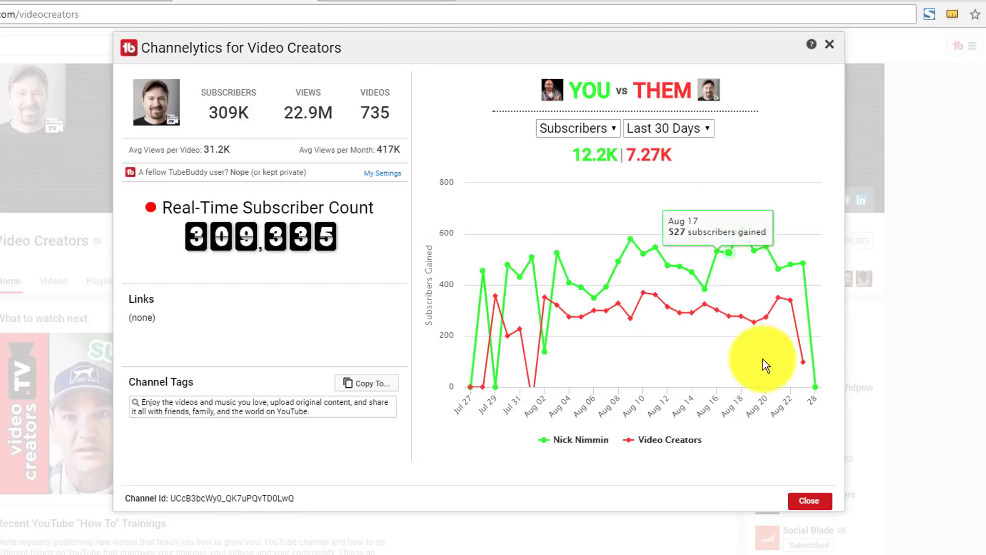
left_click(562, 128)
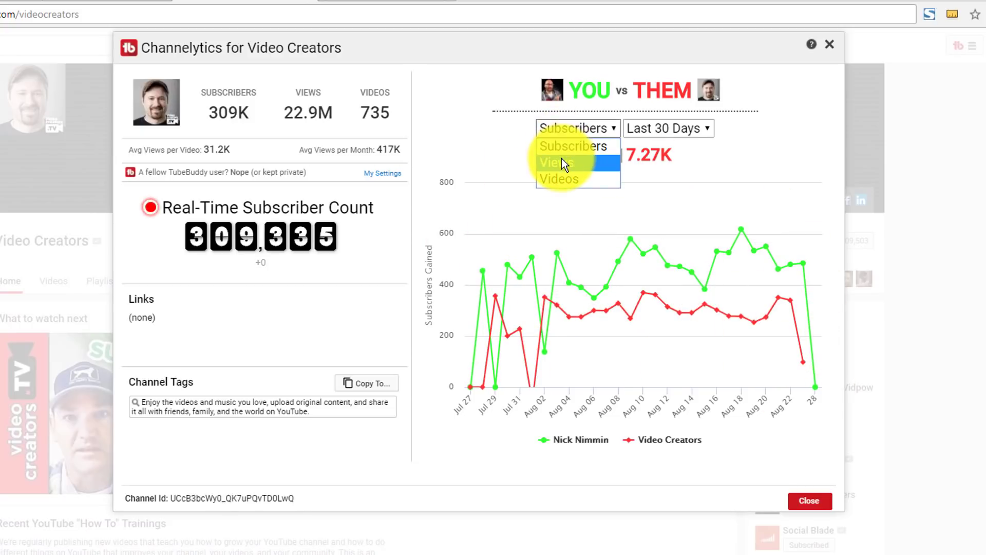
left_click(561, 163)
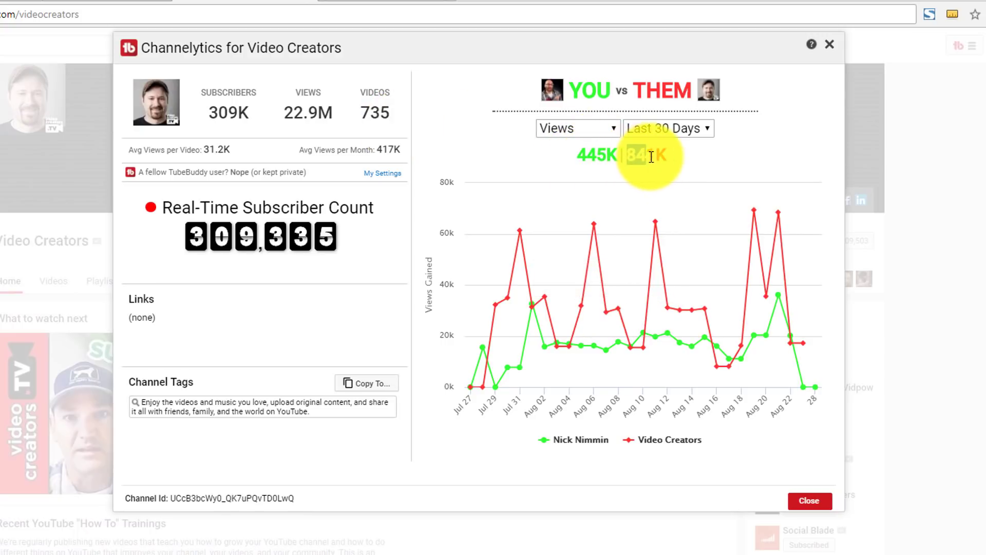
left_click(580, 127)
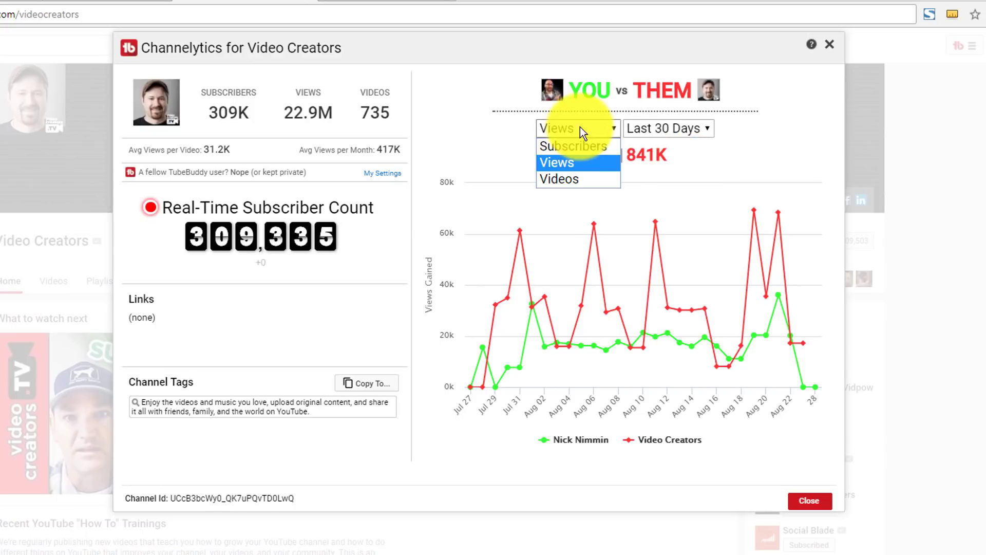
left_click(580, 175)
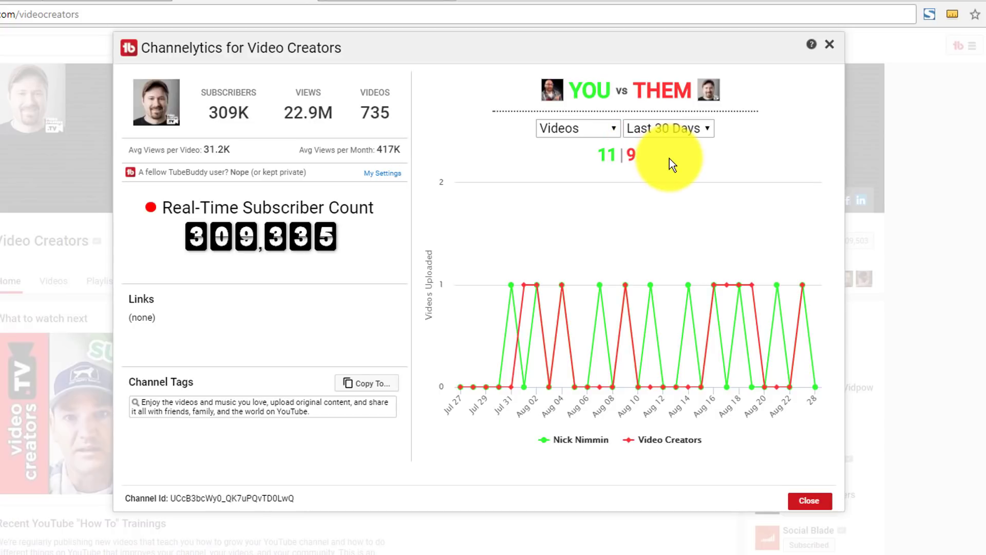
left_click(570, 128)
left_click(558, 146)
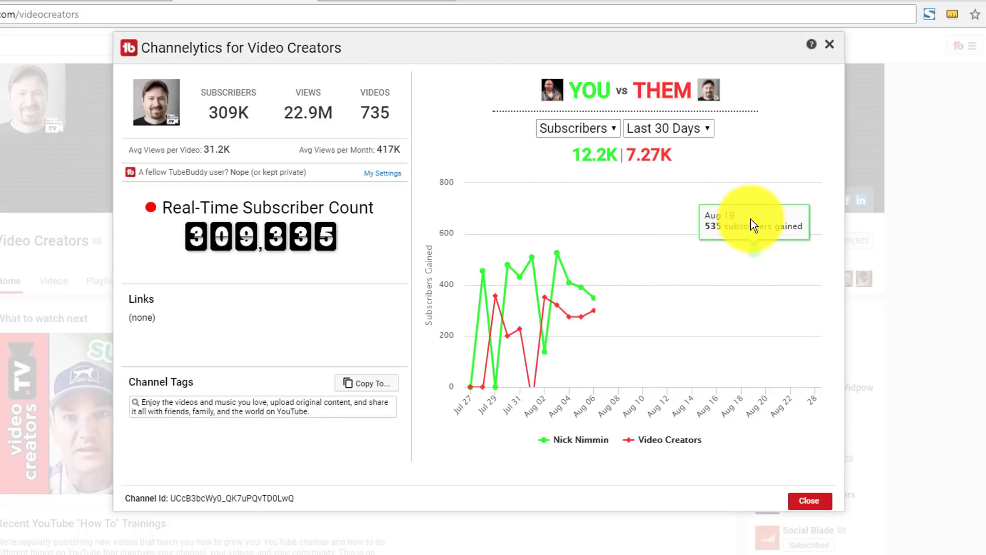